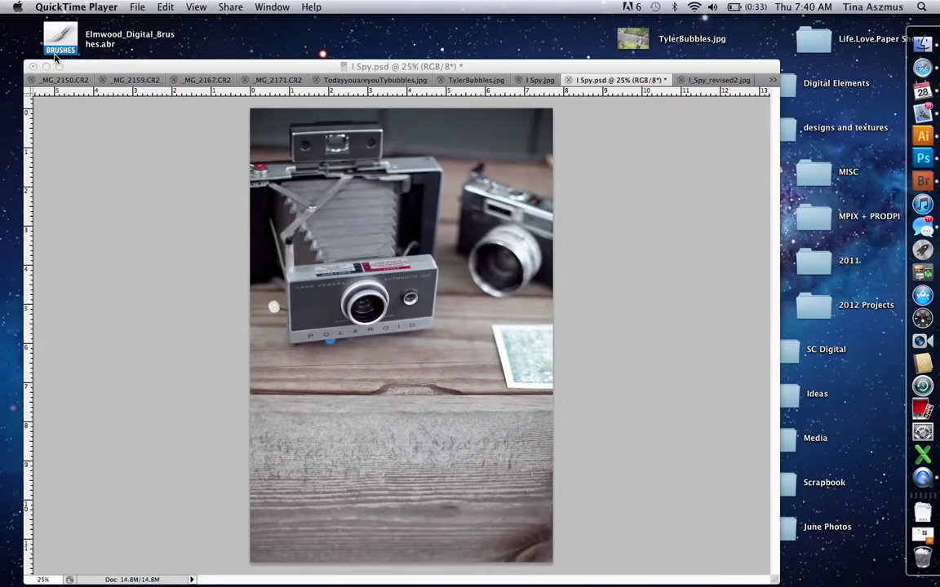
# Step: Bring Photoshop forward with the Move tool, view I Spy.jpg, then return to I Spy.psd
pyautogui.click(87, 157)
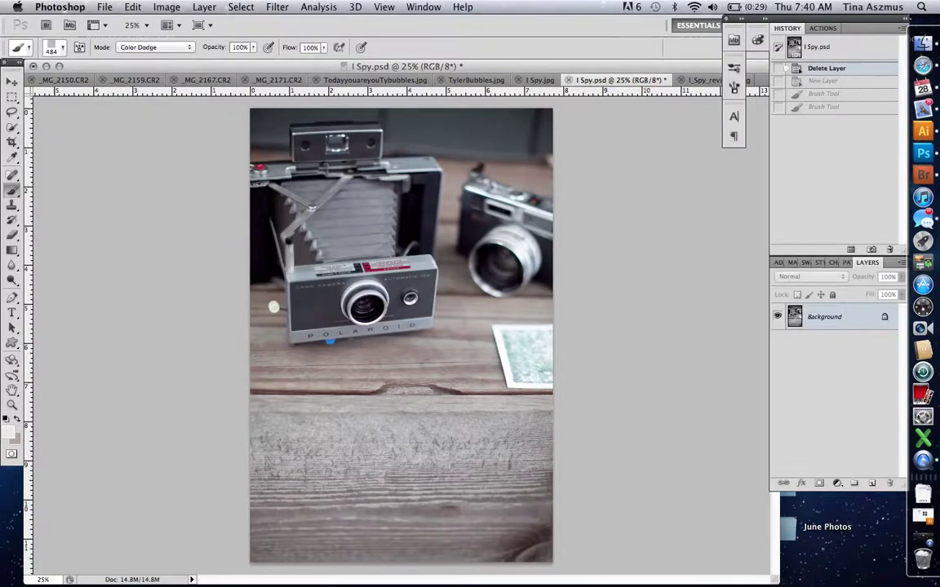
pyautogui.click(15, 84)
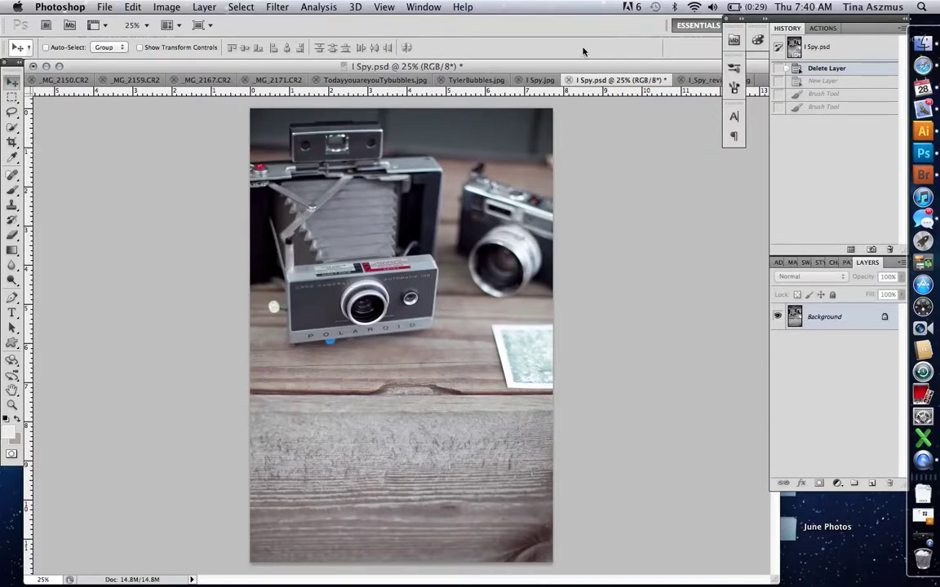
pyautogui.click(542, 80)
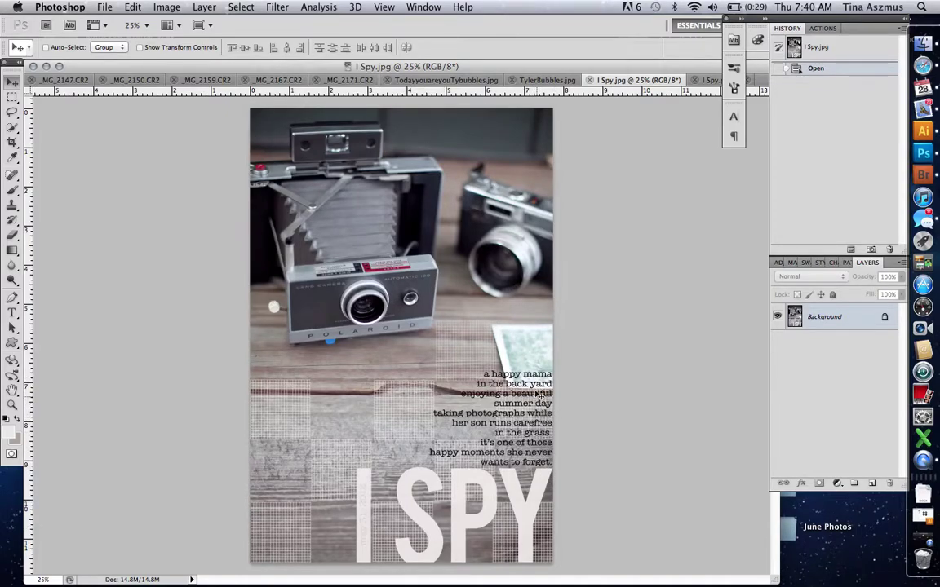
pyautogui.click(709, 81)
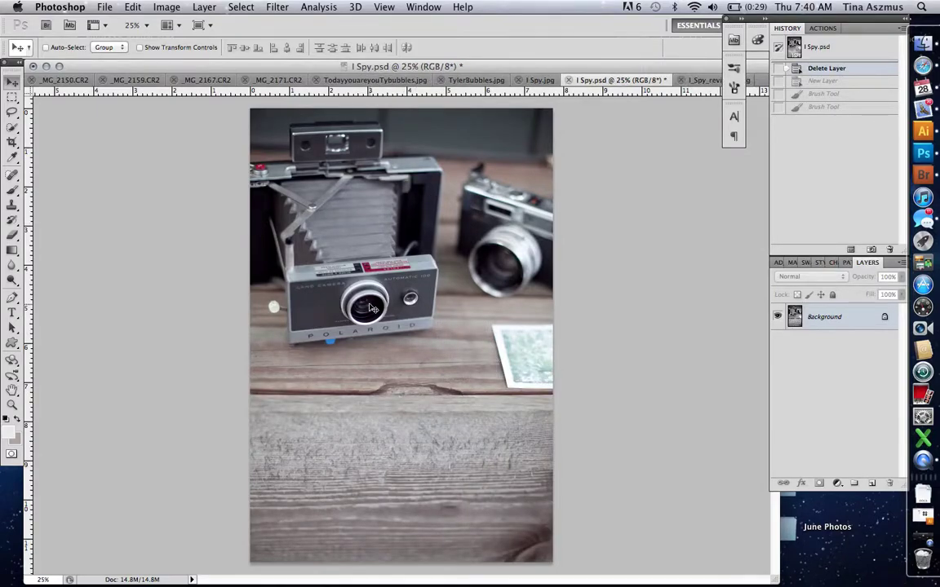
# Step: Load the Elmwood_Digital_Brushes.abr brush set into the Brush tool's presets
pyautogui.click(13, 191)
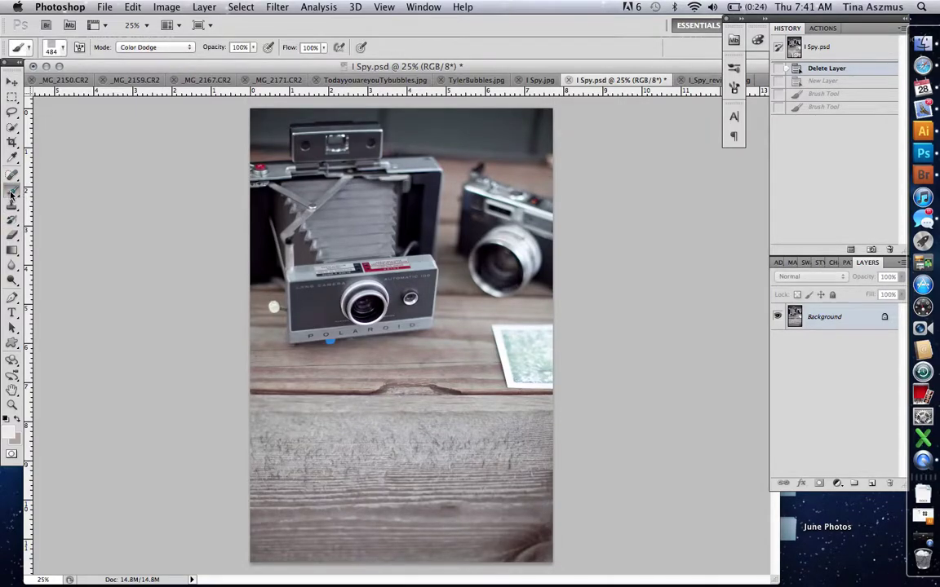
pyautogui.click(56, 45)
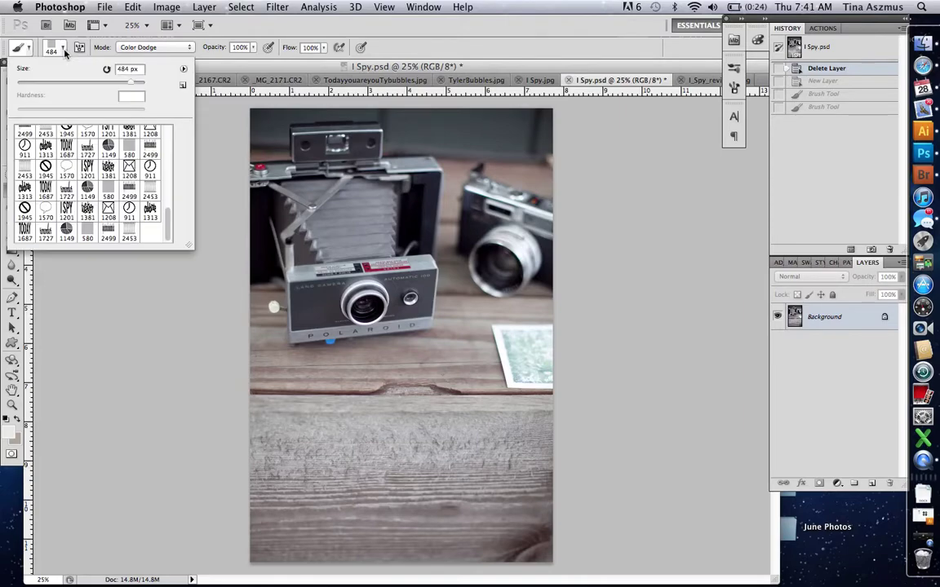
pyautogui.click(183, 72)
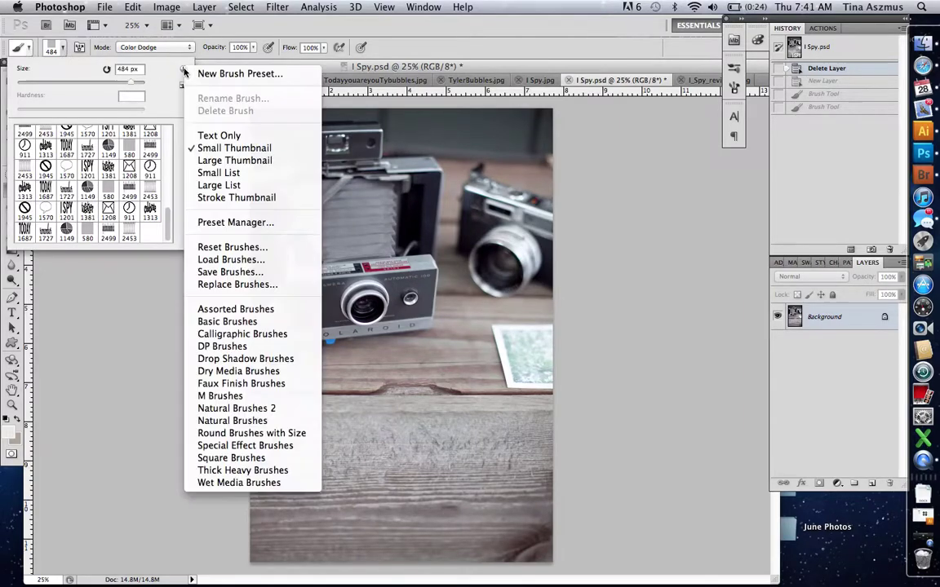
pyautogui.click(250, 261)
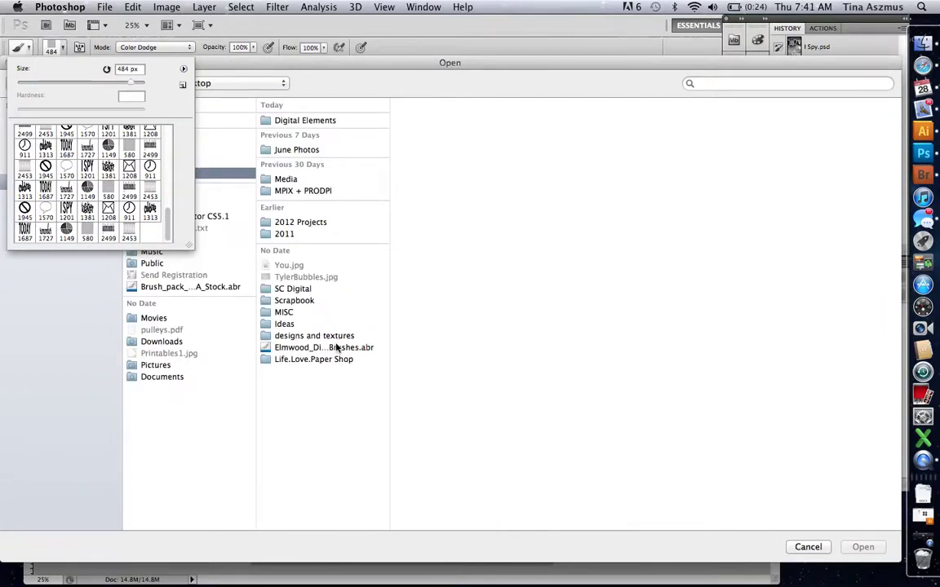
pyautogui.click(337, 348)
pyautogui.doubleClick(337, 348)
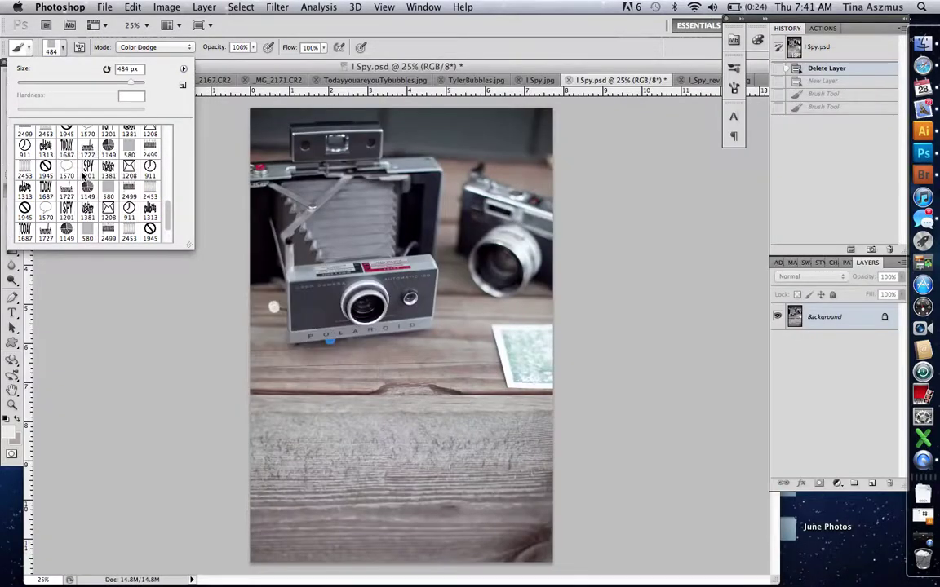
# Step: Choose the 580 px grid-square brush, size it to 422 px, and stamp a test square bottom-left
pyautogui.scroll(-2, 151, 212)
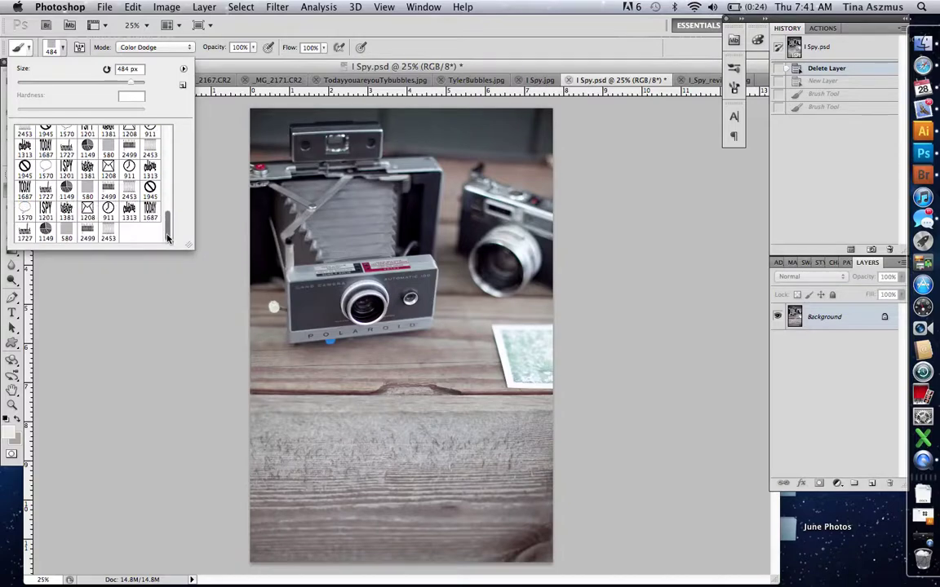
pyautogui.click(64, 232)
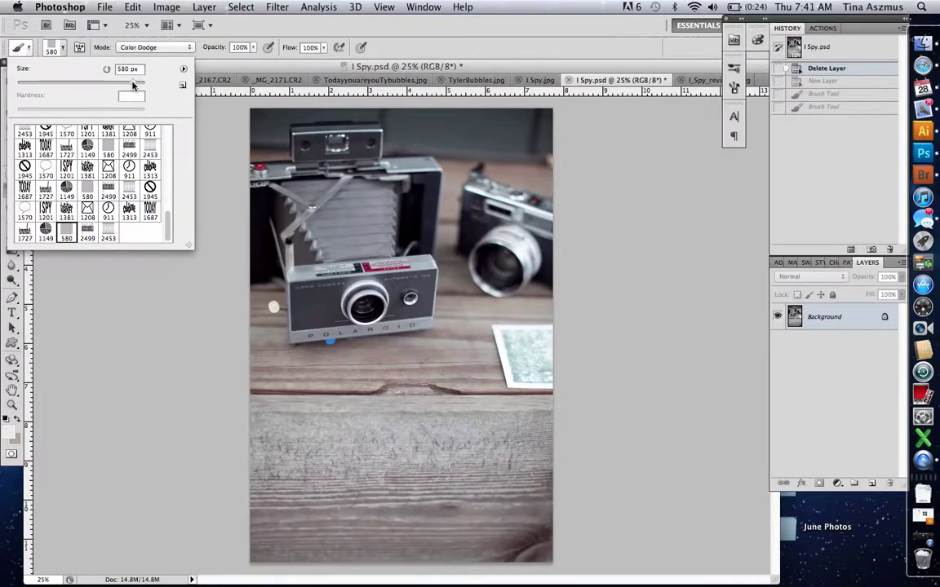
pyautogui.moveTo(133, 84); pyautogui.dragTo(125, 85)
pyautogui.click(275, 530)
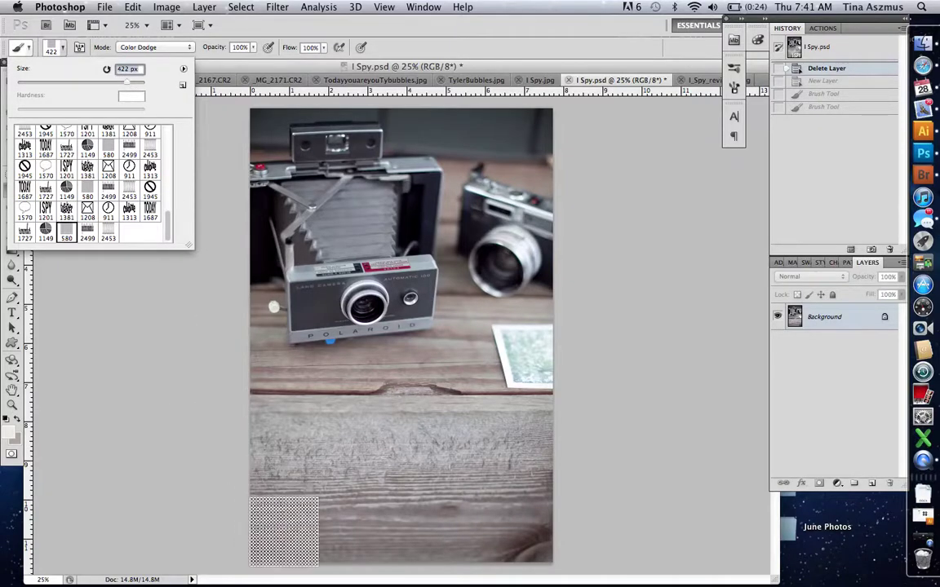
pyautogui.click(284, 527)
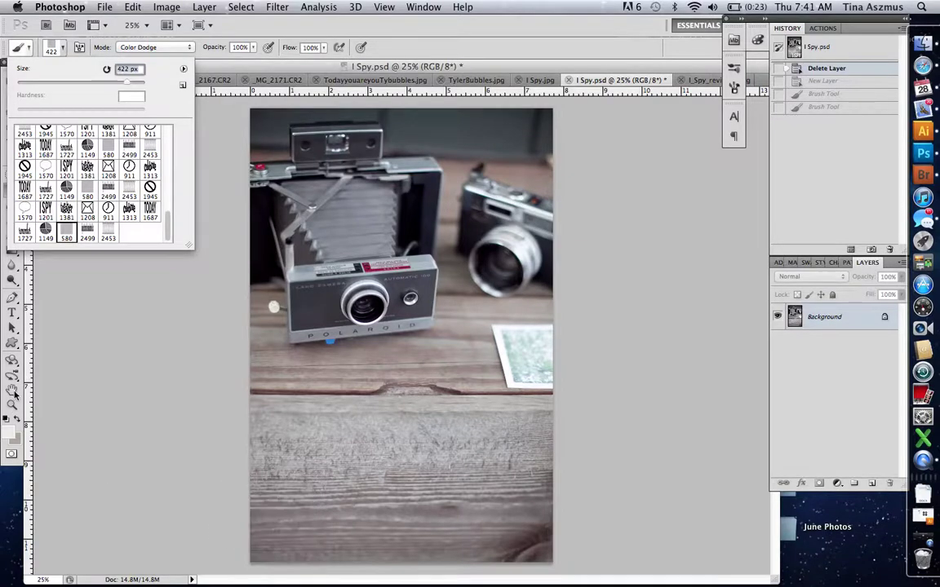
# Step: Set the foreground colour to the pale cream #e9e9e4
pyautogui.click(11, 433)
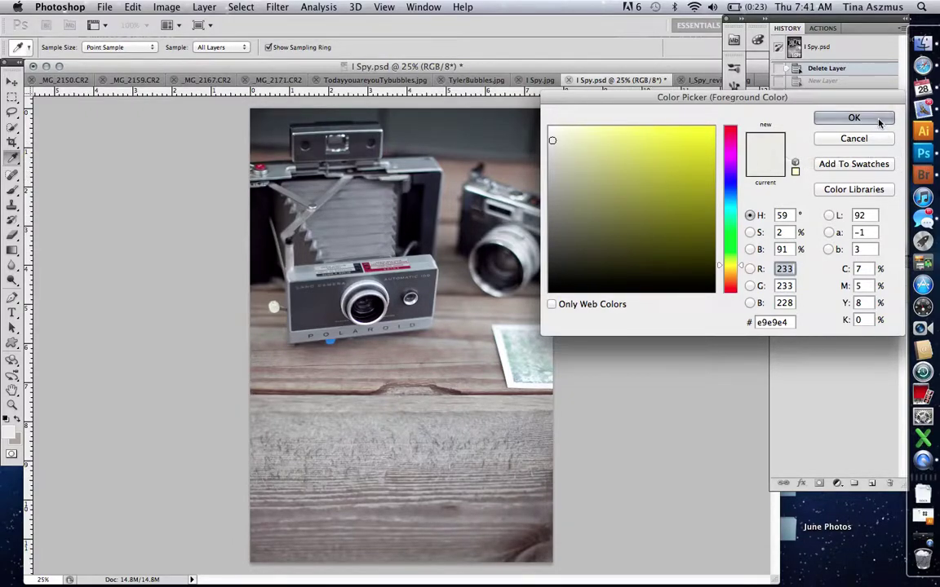
pyautogui.click(854, 117)
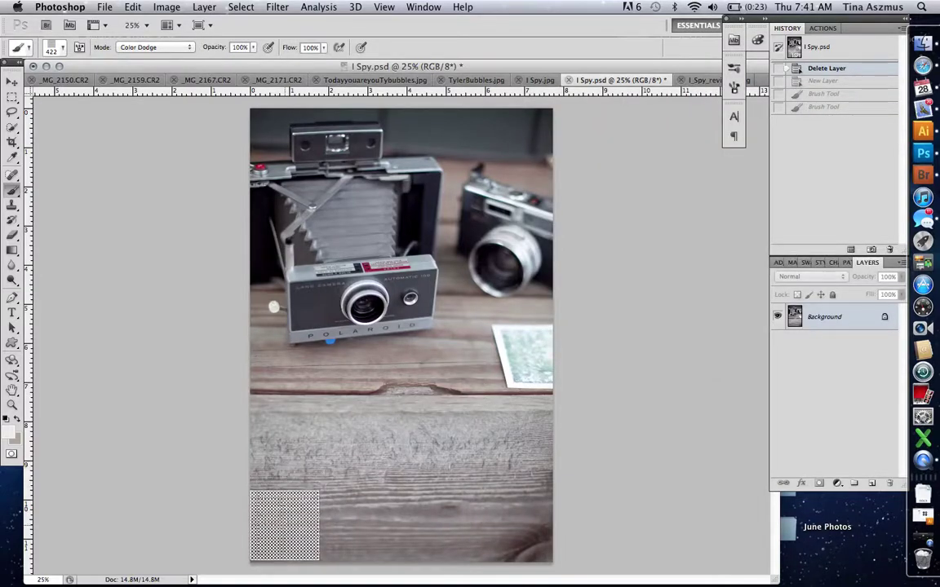
# Step: Add a new layer above the photo and name it row 3
pyautogui.click(871, 485)
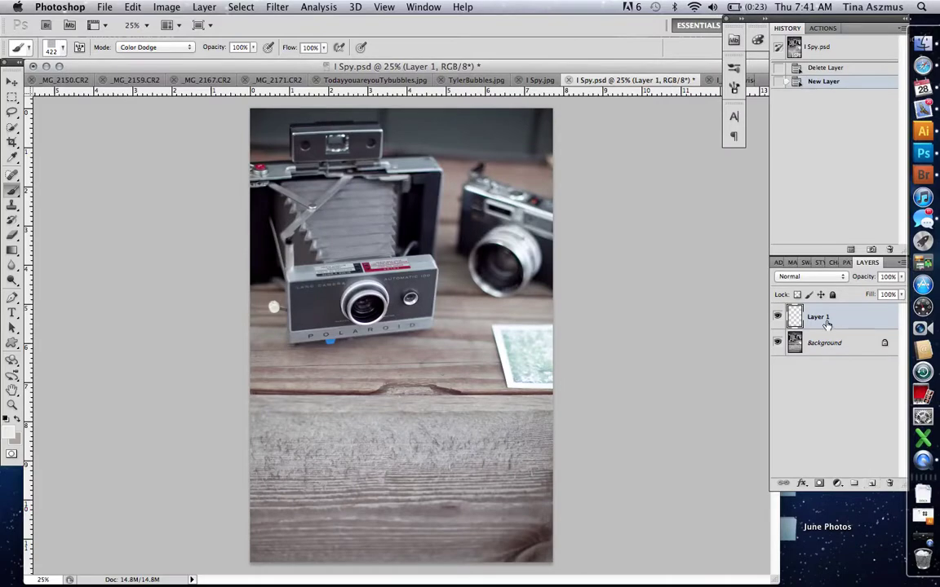
pyautogui.doubleClick(827, 325)
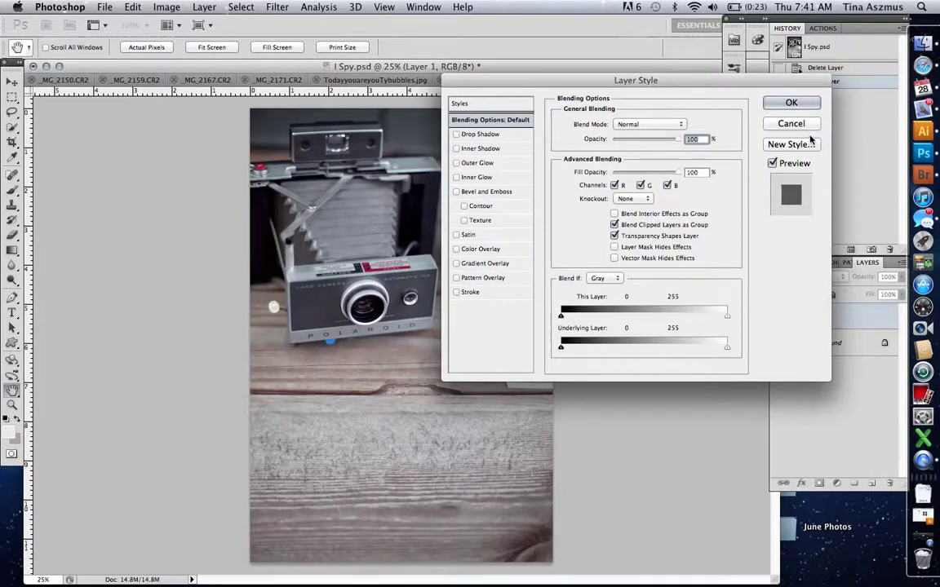
pyautogui.click(790, 103)
pyautogui.doubleClick(819, 315)
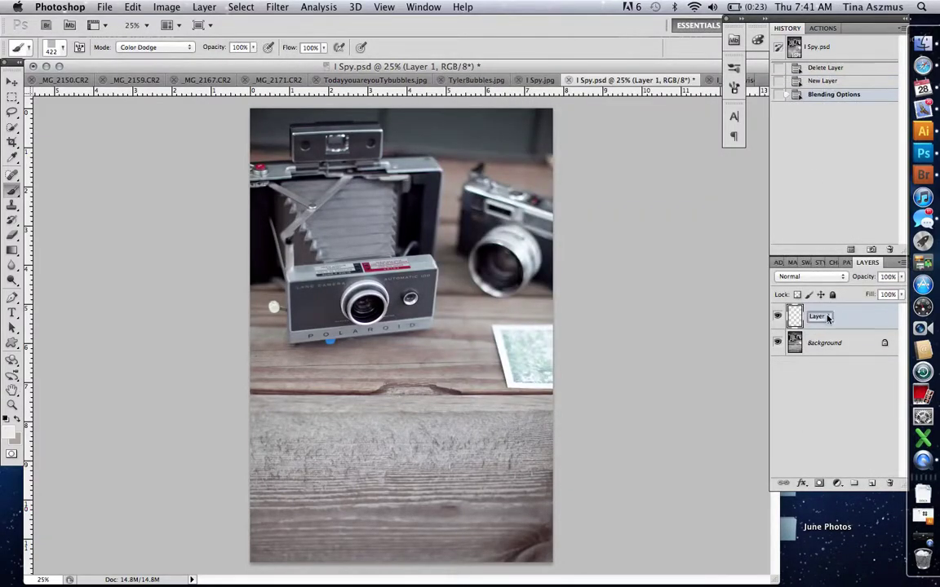
pyautogui.write('I')
pyautogui.write('ow 3')
pyautogui.press('Return')
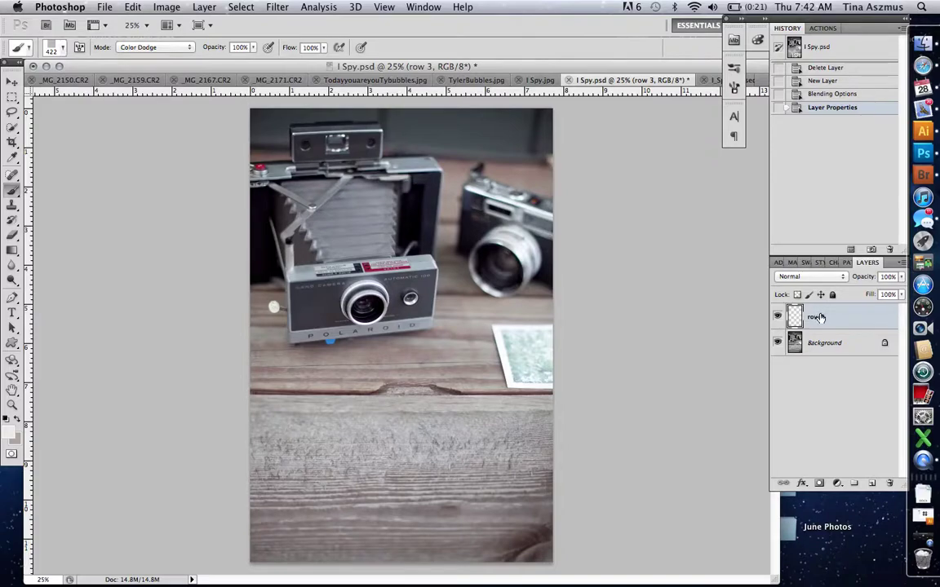
# Step: Add three more empty layers and rename one of them row 2
pyautogui.click(871, 484)
pyautogui.click(871, 484)
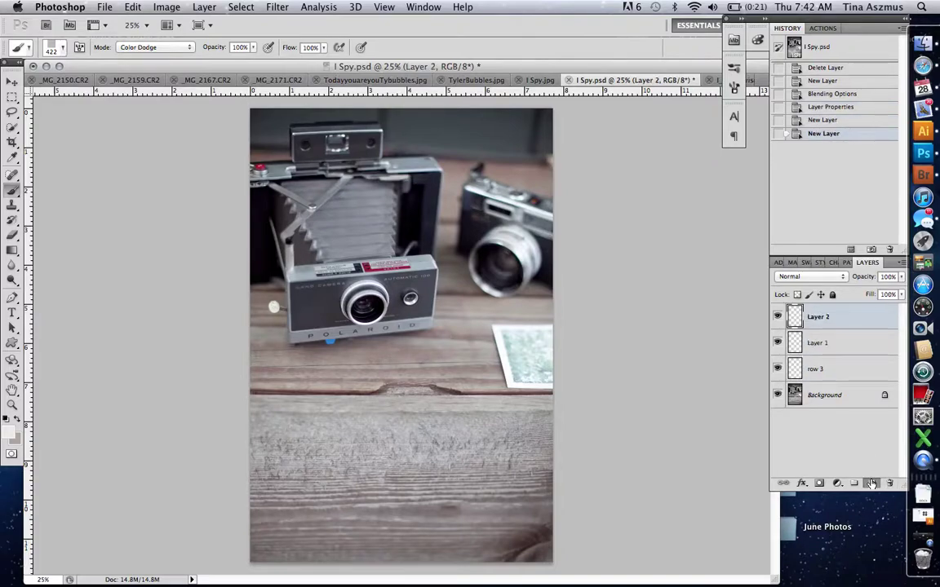
pyautogui.click(872, 484)
pyautogui.doubleClick(817, 369)
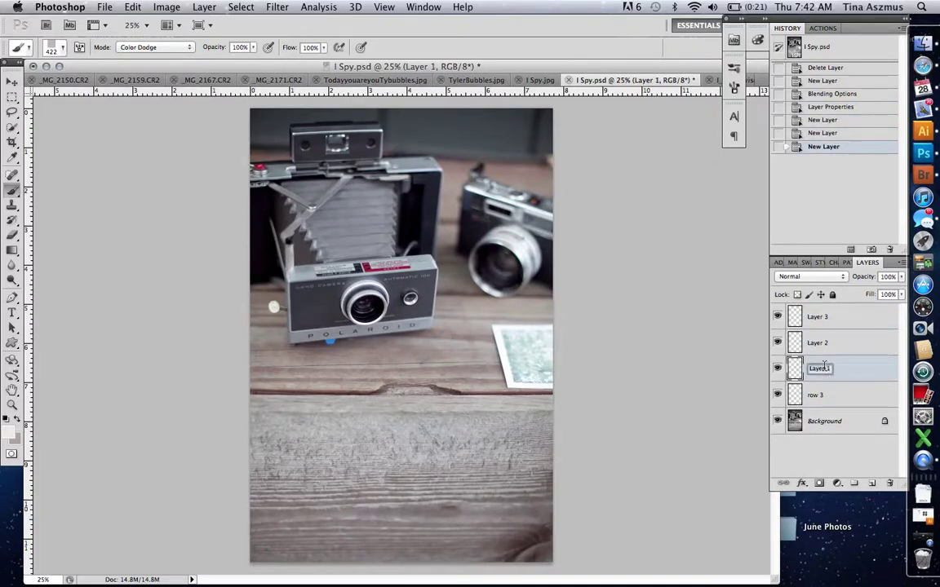
pyautogui.write('row 2')
pyautogui.press('Return')
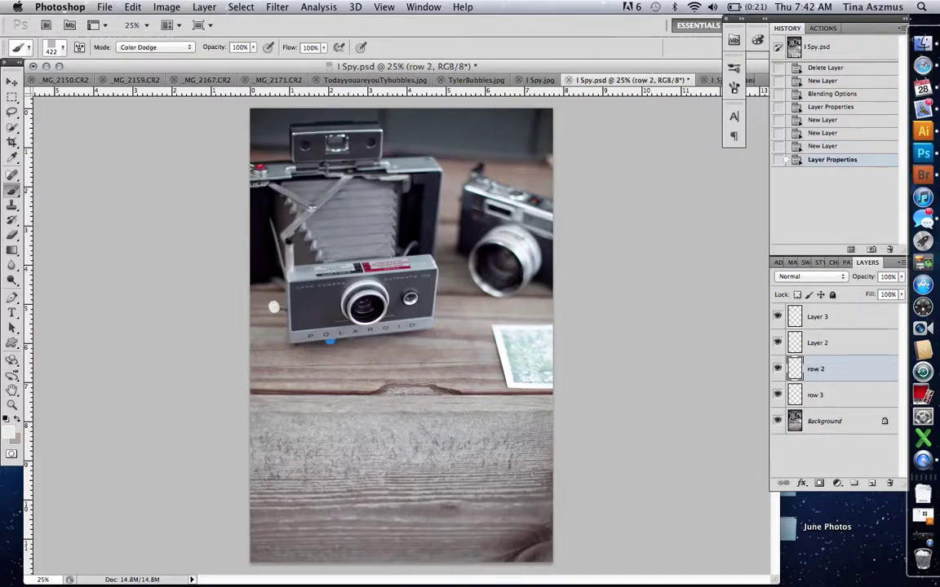
# Step: Rename the remaining two new layers row 1 and row 4
pyautogui.doubleClick(829, 341)
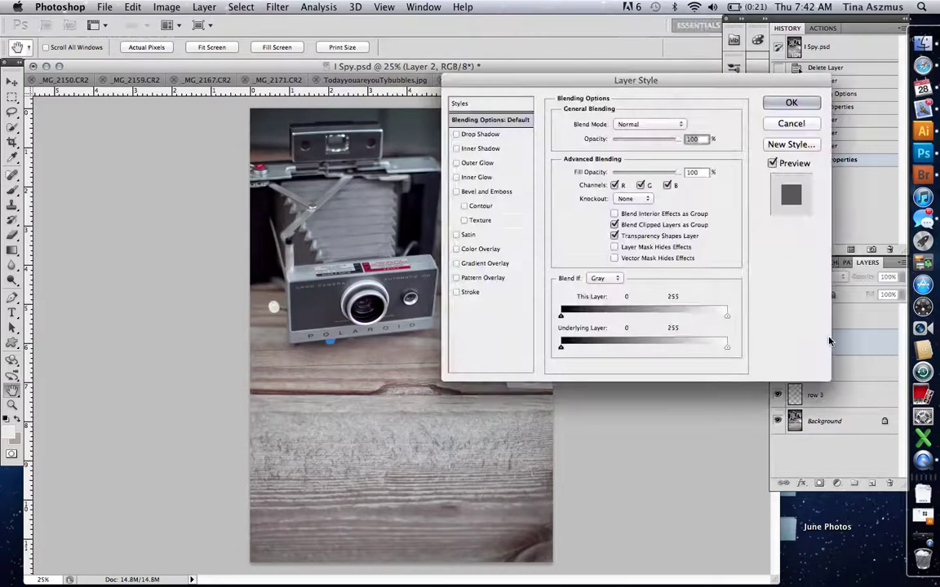
pyautogui.click(790, 104)
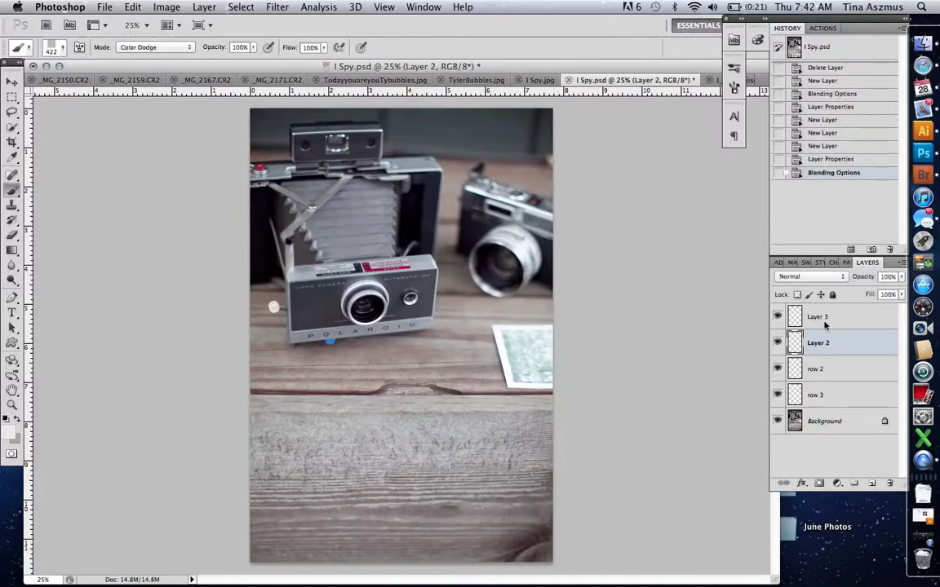
pyautogui.doubleClick(818, 342)
pyautogui.write('row 1')
pyautogui.press('Return')
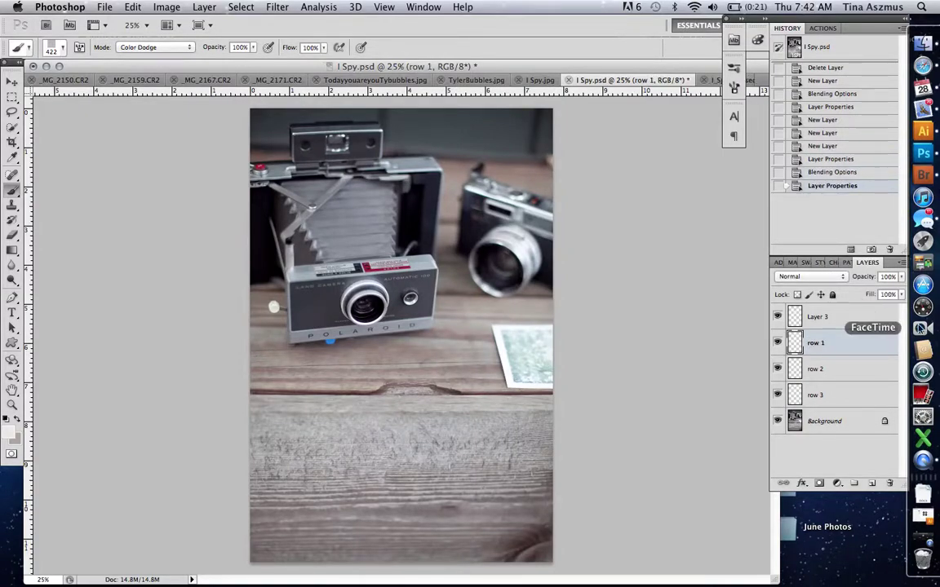
pyautogui.doubleClick(824, 317)
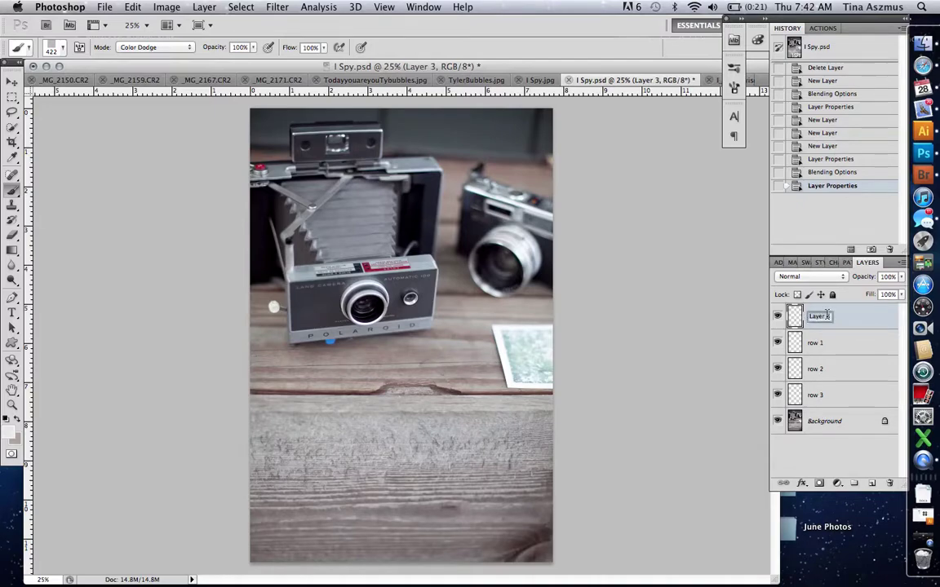
pyautogui.write('row 4')
pyautogui.press('Return')
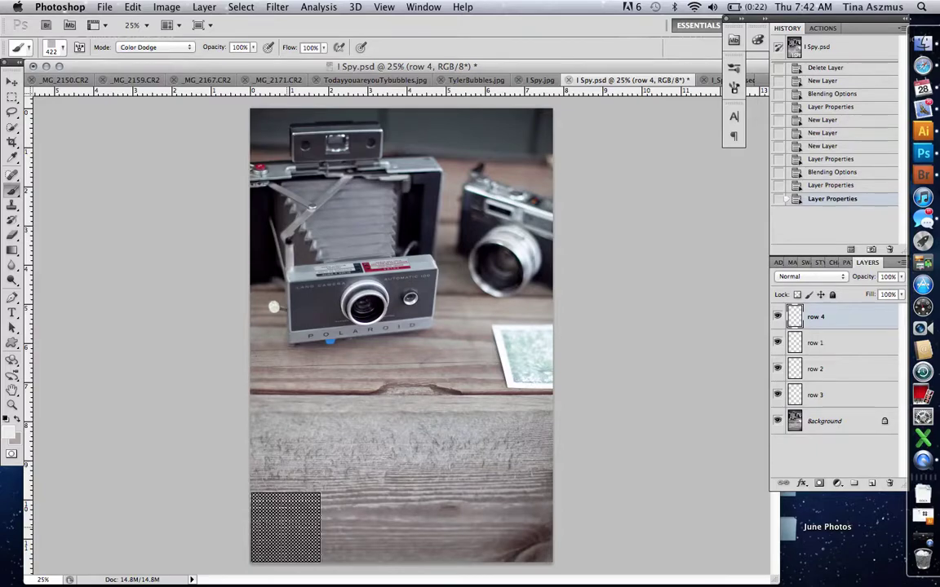
# Step: Stamp three grid squares along the bottom on row 4, then two offset squares on row 3
pyautogui.click(285, 527)
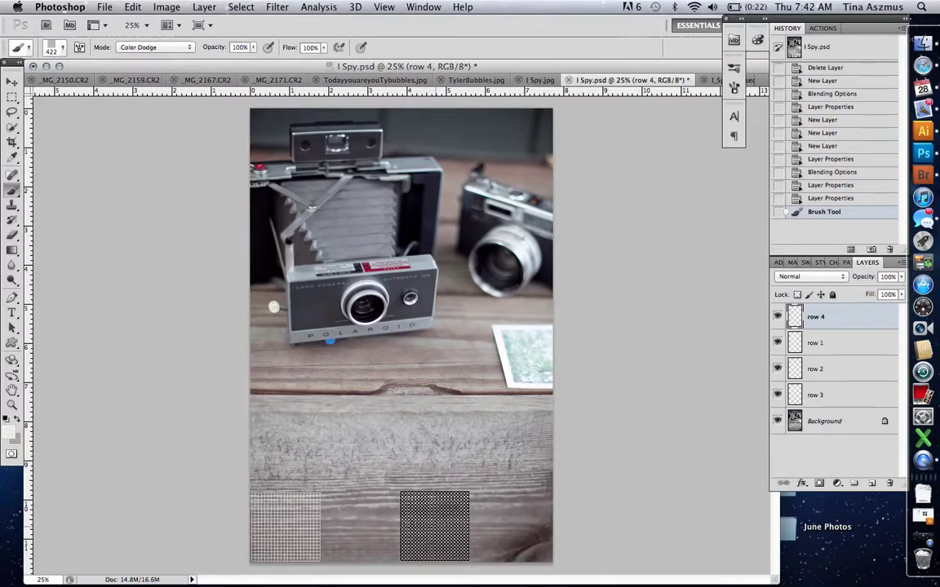
pyautogui.click(436, 526)
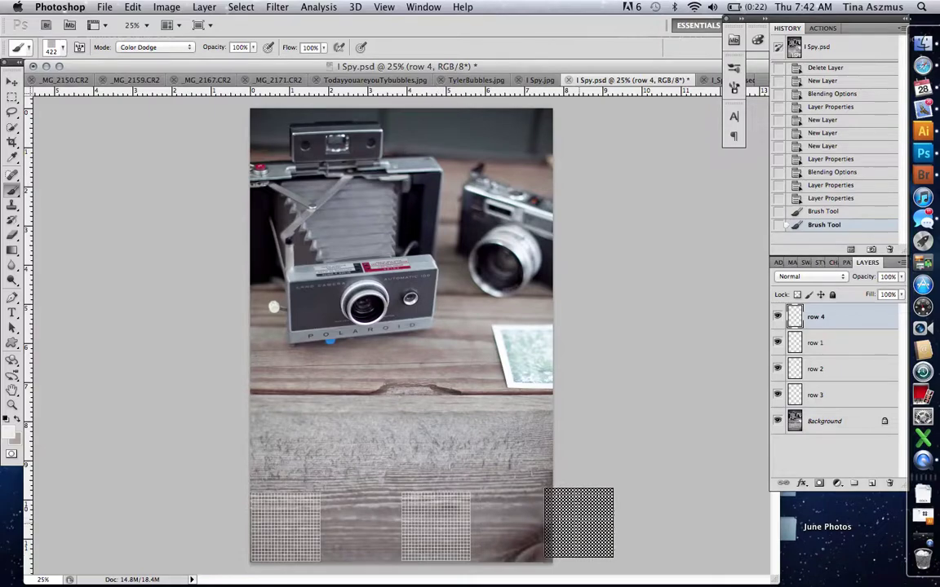
pyautogui.click(578, 527)
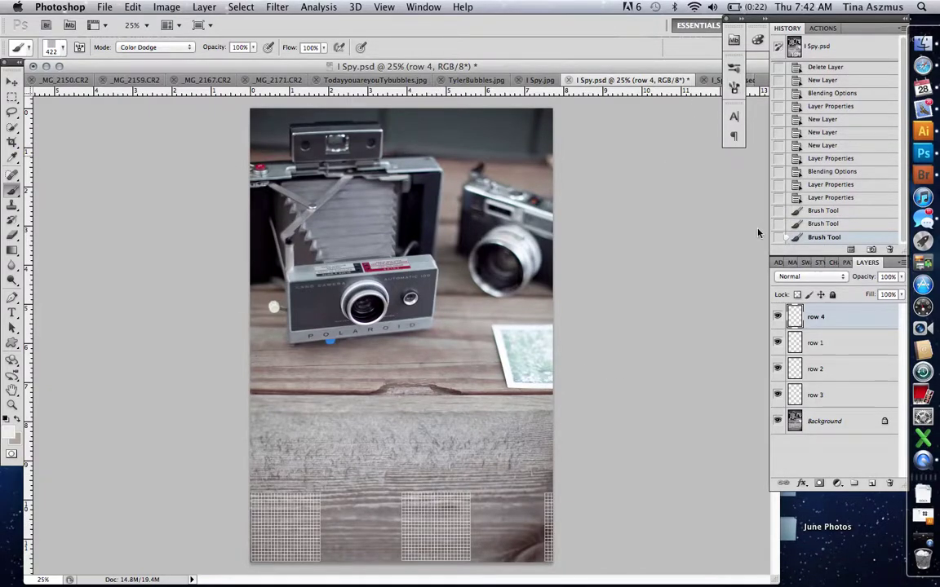
pyautogui.click(816, 397)
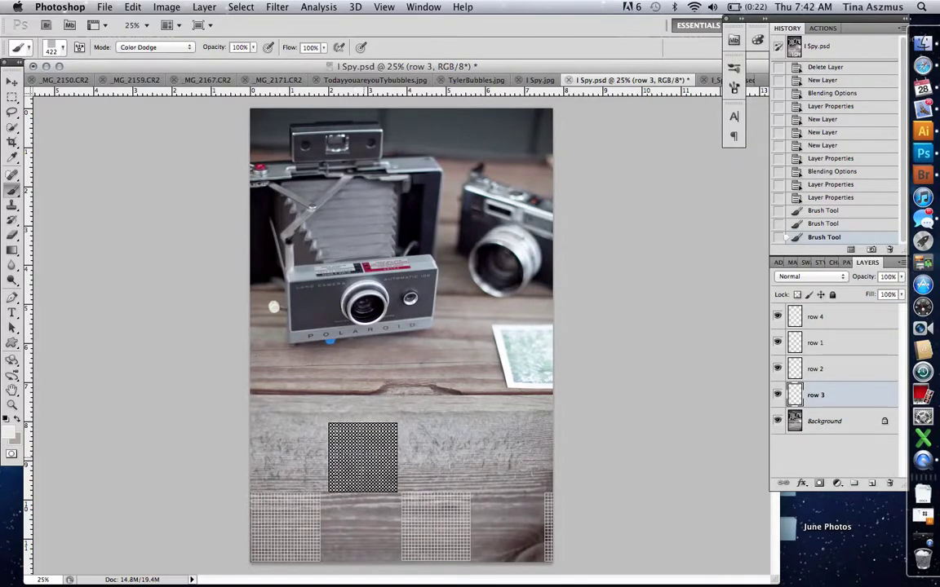
pyautogui.click(359, 459)
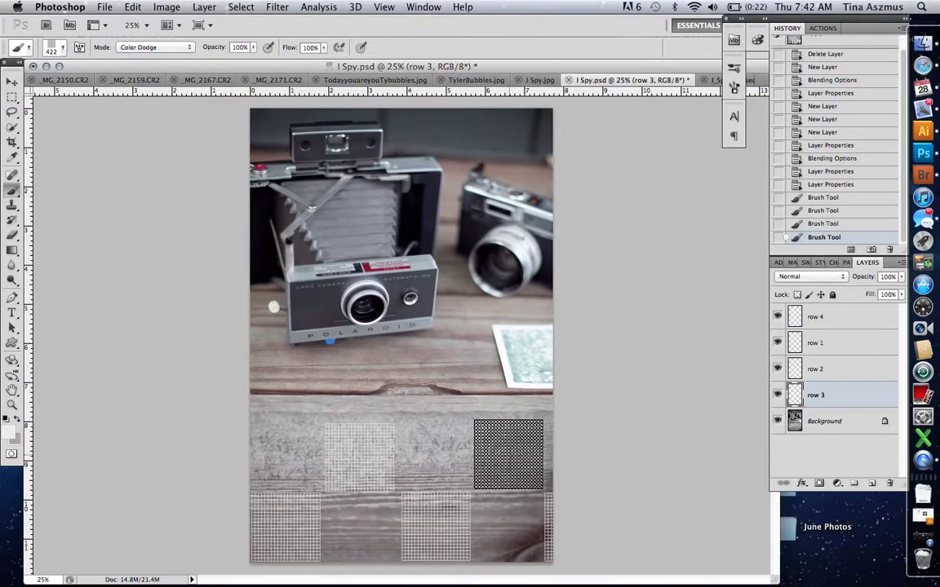
pyautogui.click(509, 457)
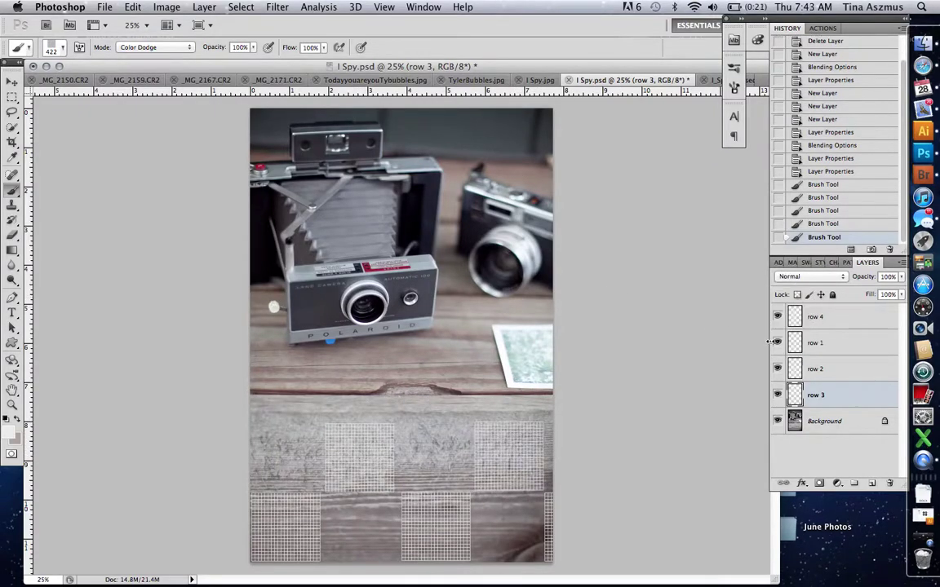
# Step: Stamp three squares across the third row on row 2 and one below the right-hand camera on row 1
pyautogui.click(816, 369)
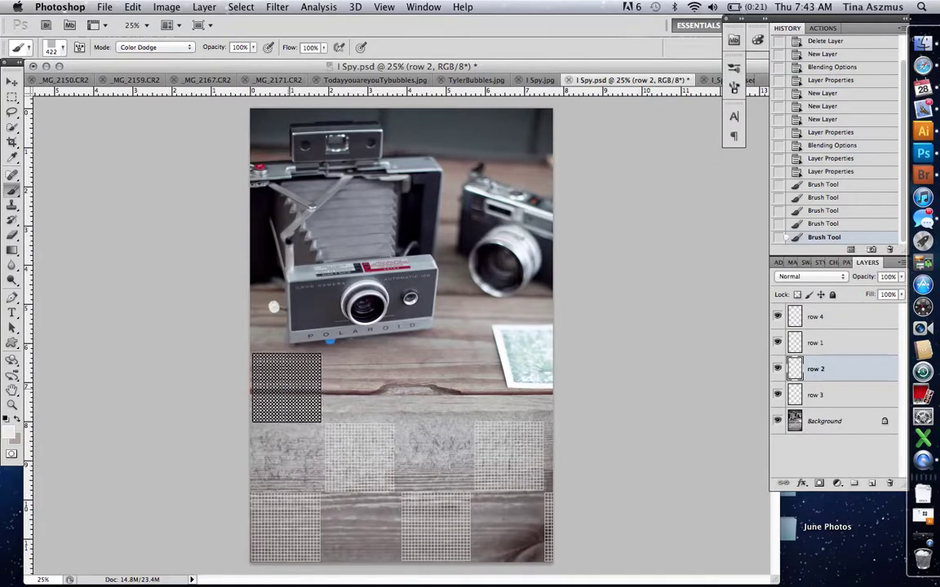
pyautogui.click(284, 389)
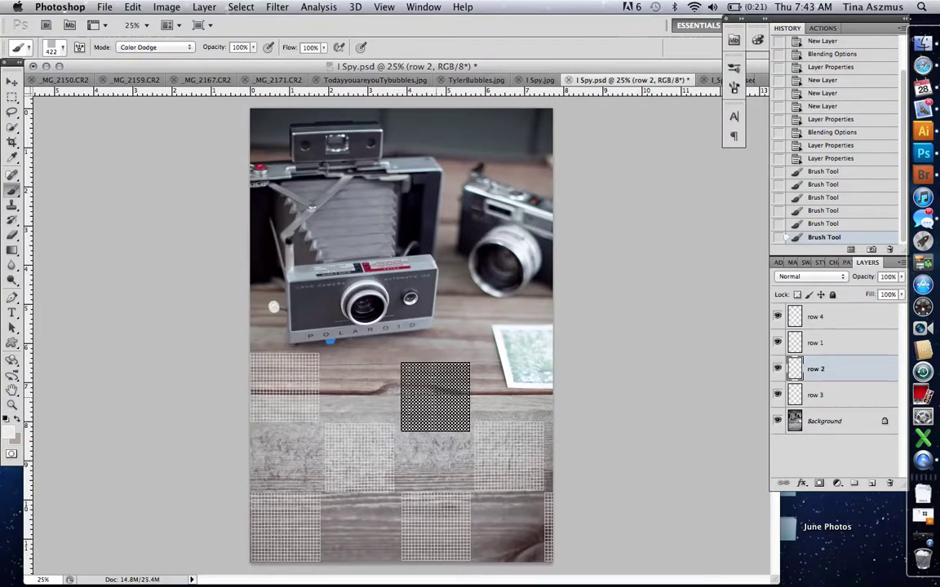
pyautogui.click(435, 384)
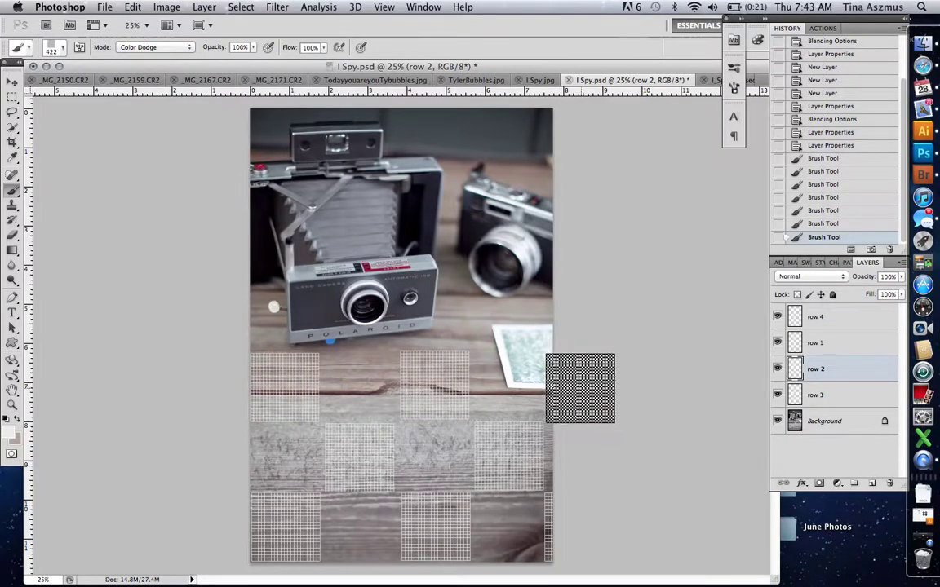
pyautogui.click(580, 388)
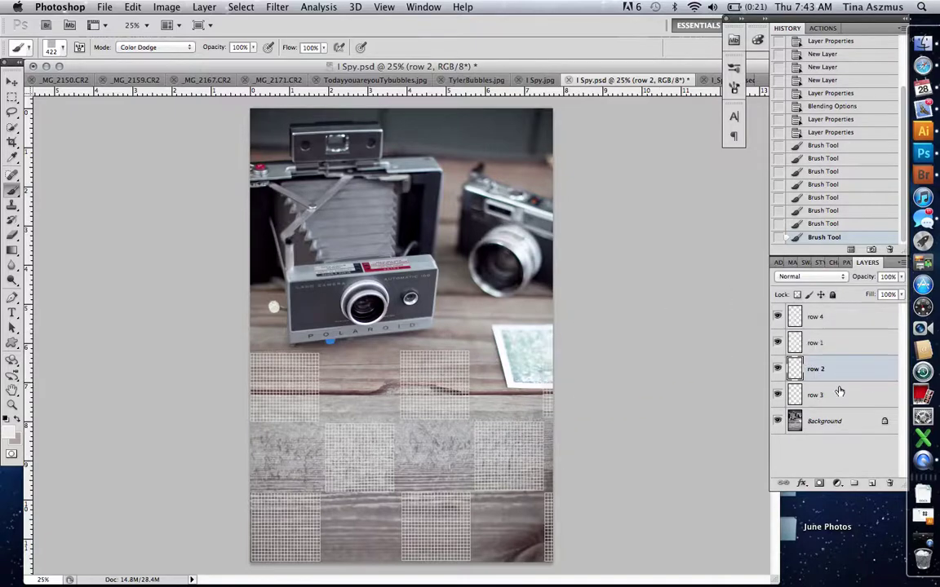
pyautogui.click(816, 343)
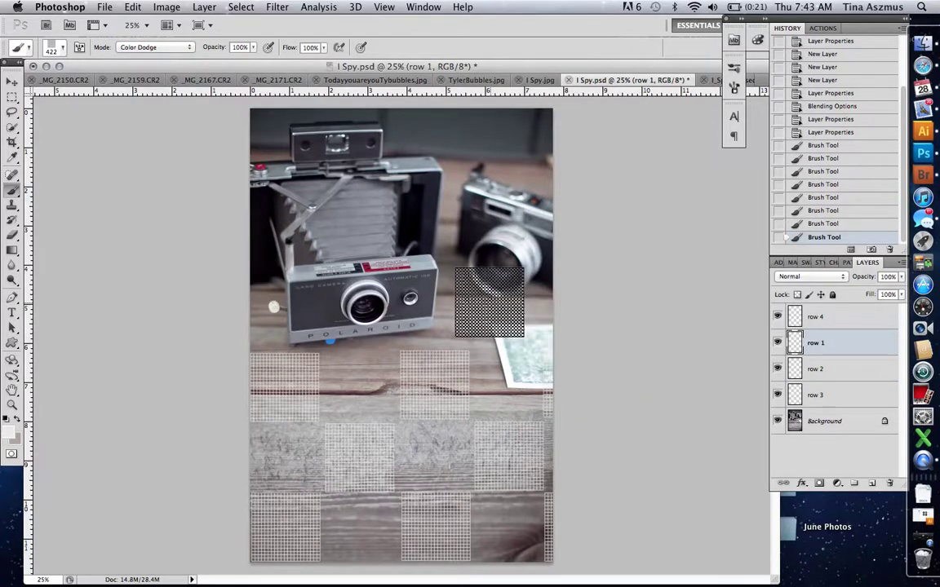
pyautogui.click(507, 316)
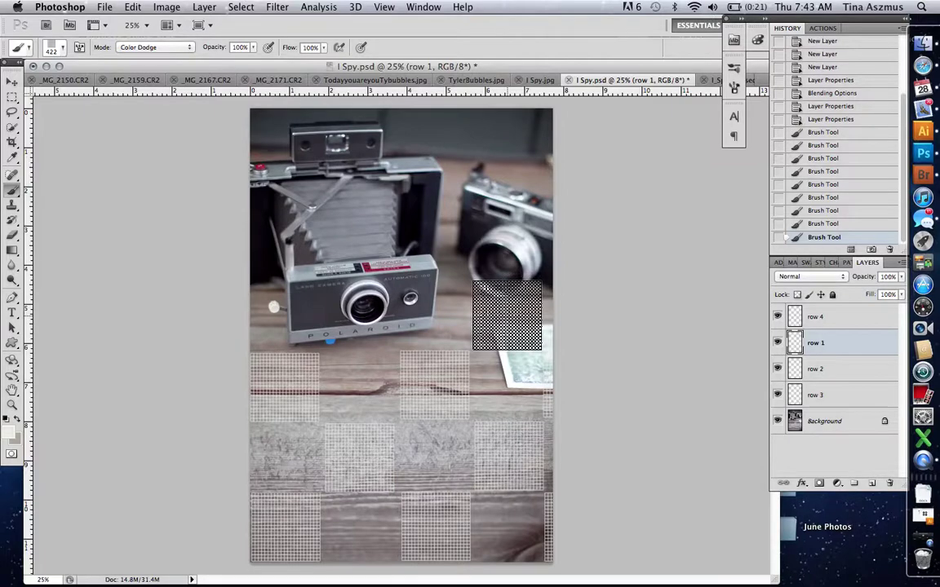
pyautogui.click(12, 81)
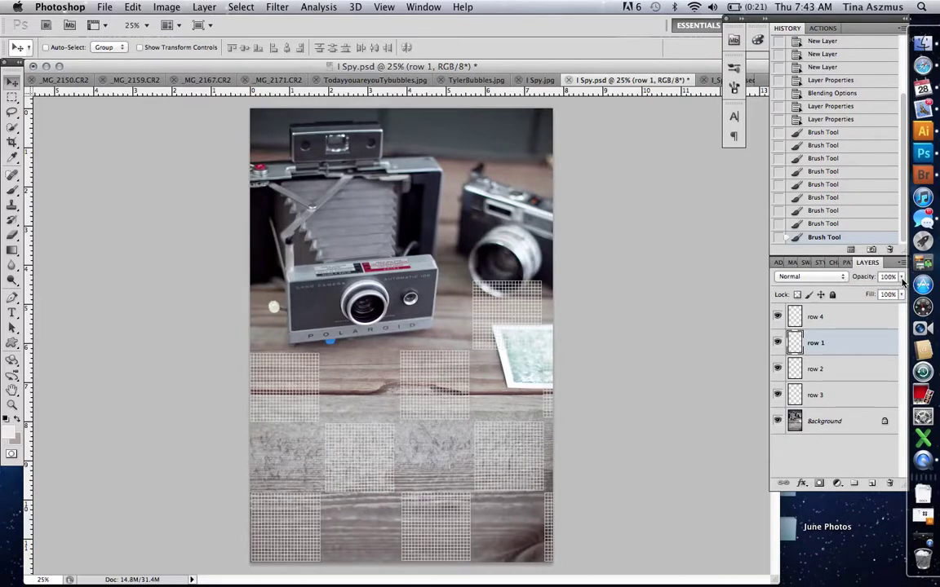
pyautogui.click(901, 277)
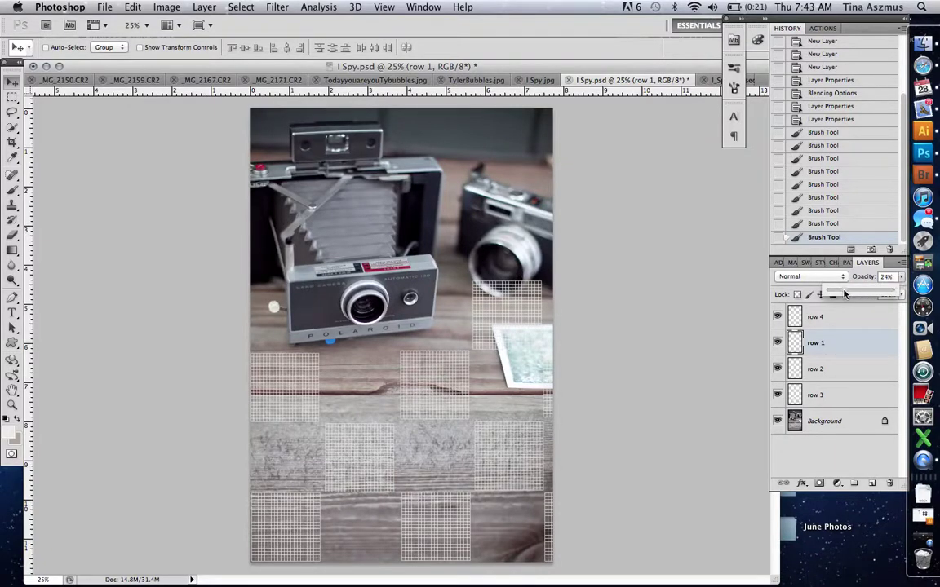
# Step: Set opacity to 23% for row 1, about 55% for row 2, 86% for row 3, then add a new layer
pyautogui.moveTo(845, 294); pyautogui.dragTo(845, 294)
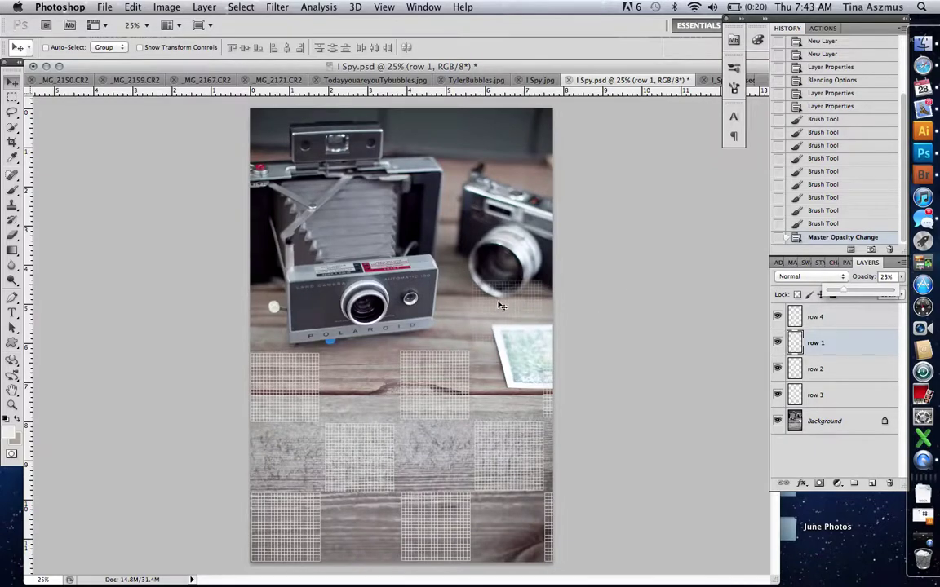
pyautogui.click(816, 369)
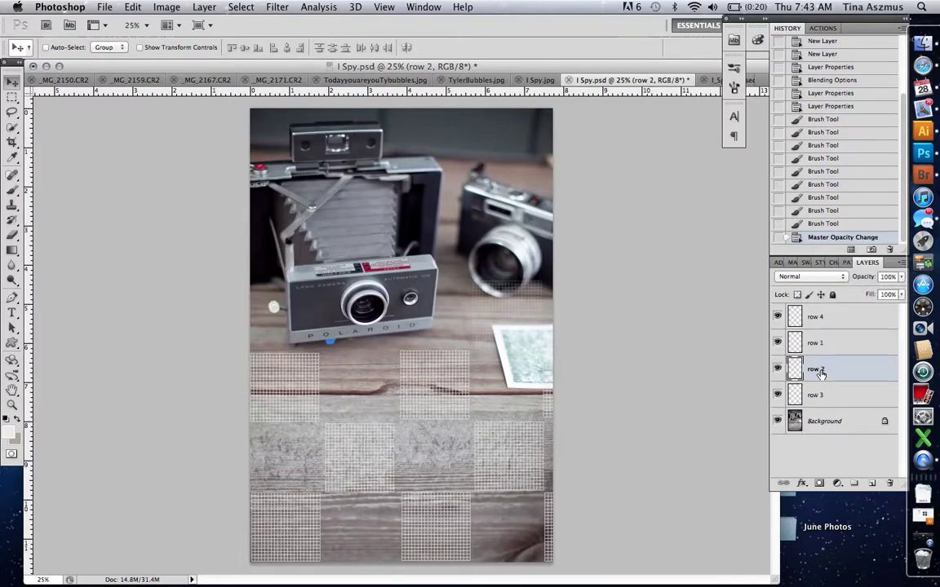
pyautogui.click(902, 277)
pyautogui.click(851, 293)
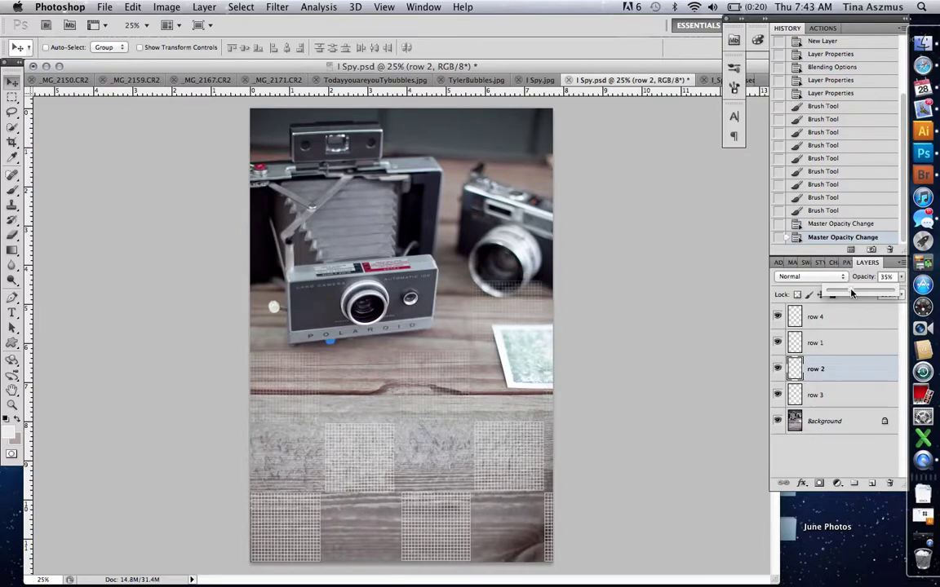
pyautogui.moveTo(853, 293); pyautogui.dragTo(863, 292)
pyautogui.click(831, 398)
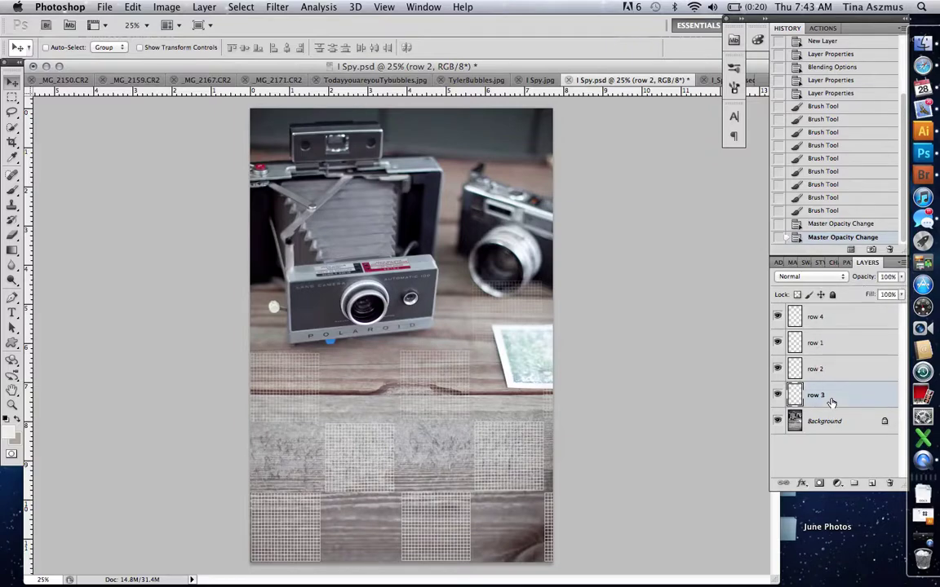
pyautogui.click(900, 276)
pyautogui.moveTo(884, 293); pyautogui.dragTo(876, 294)
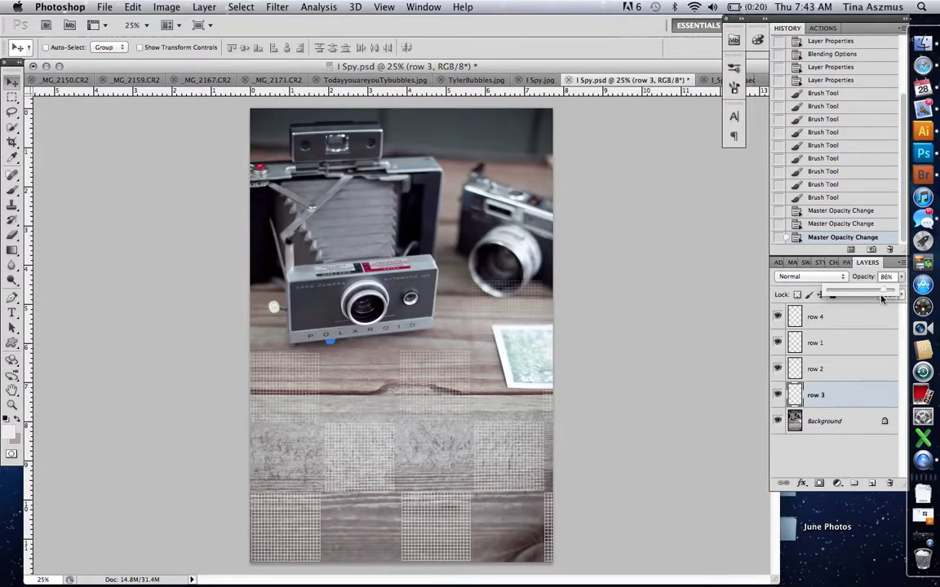
pyautogui.click(872, 486)
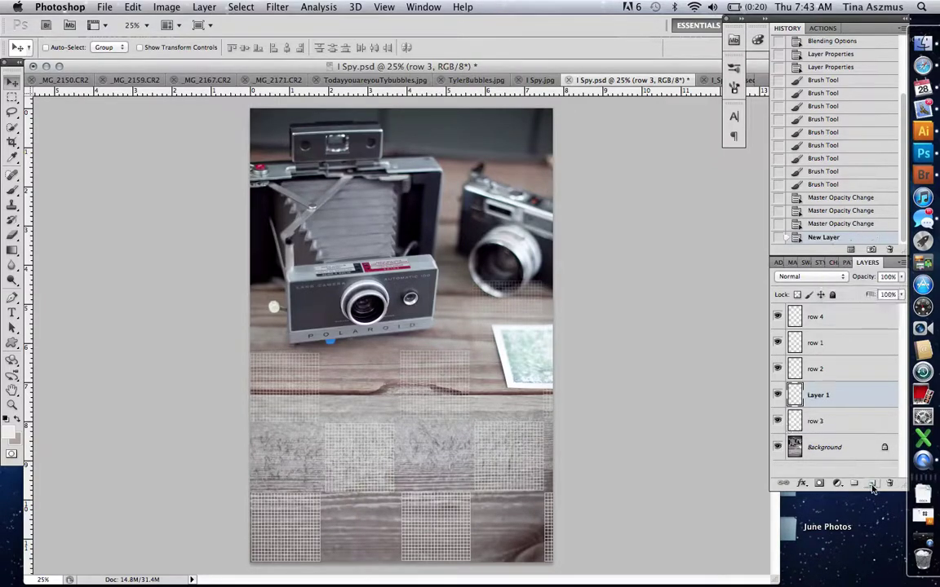
# Step: Rename the new layer to 'I spy'
pyautogui.doubleClick(819, 395)
pyautogui.press('BackSpace')
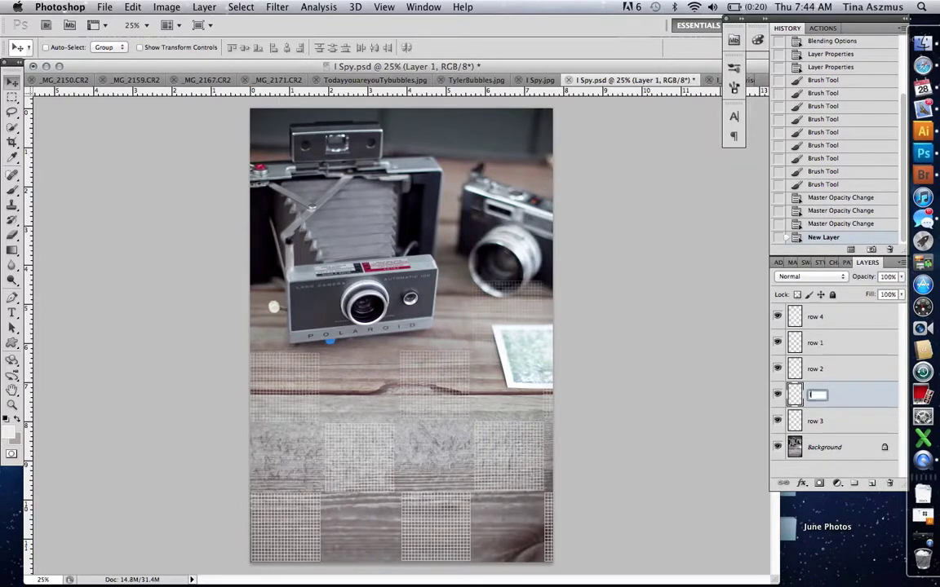
pyautogui.write('I spy')
pyautogui.press('Return')
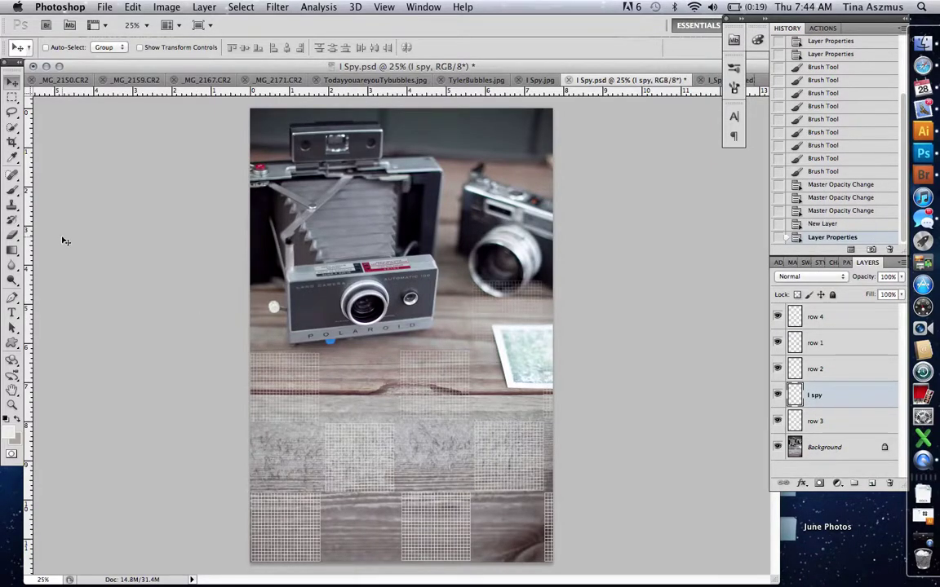
# Step: Stamp the I SPY title brush at 960 px across the photo's lower right
pyautogui.click(14, 193)
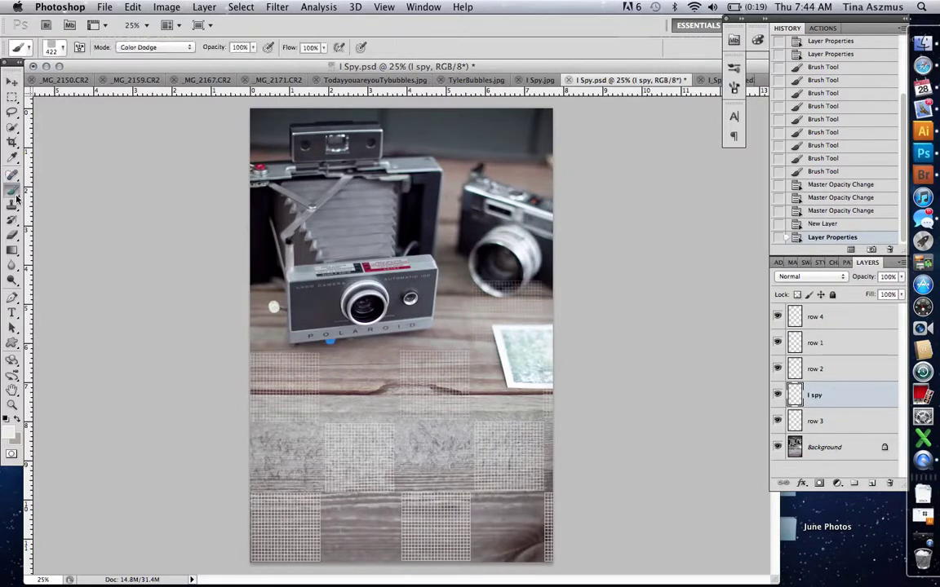
pyautogui.click(55, 48)
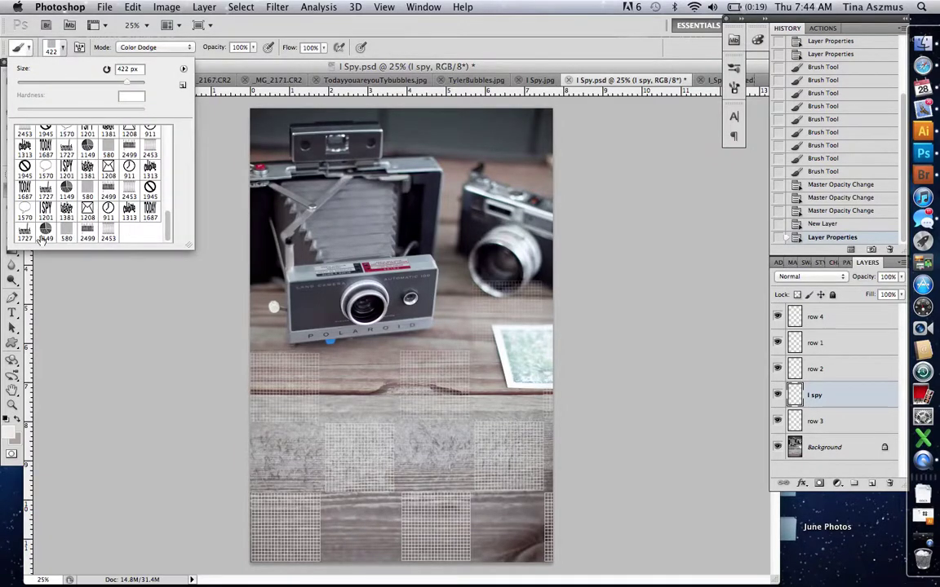
pyautogui.click(47, 209)
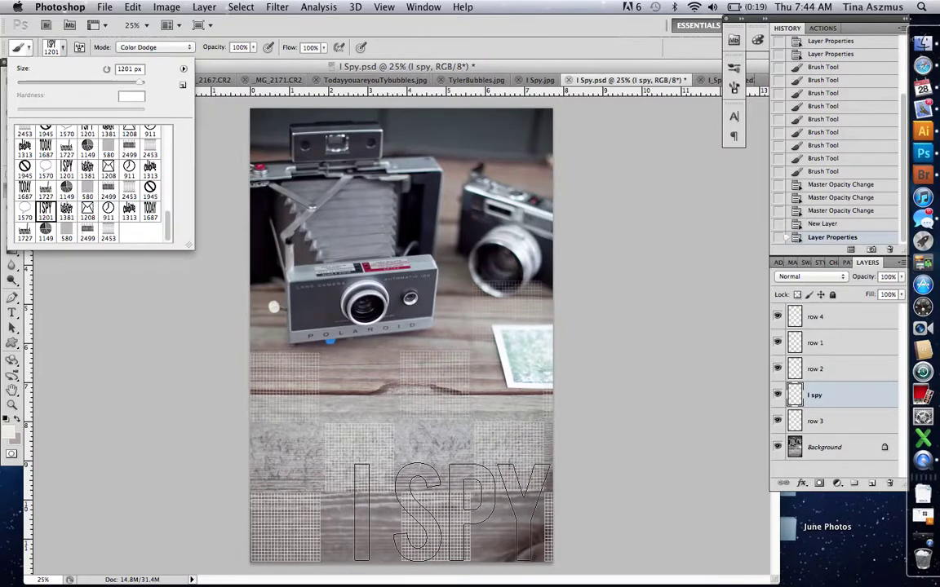
pyautogui.moveTo(138, 84)
pyautogui.mouseDown()
pyautogui.moveTo(129, 80)
pyautogui.moveTo(138, 85)
pyautogui.mouseUp()
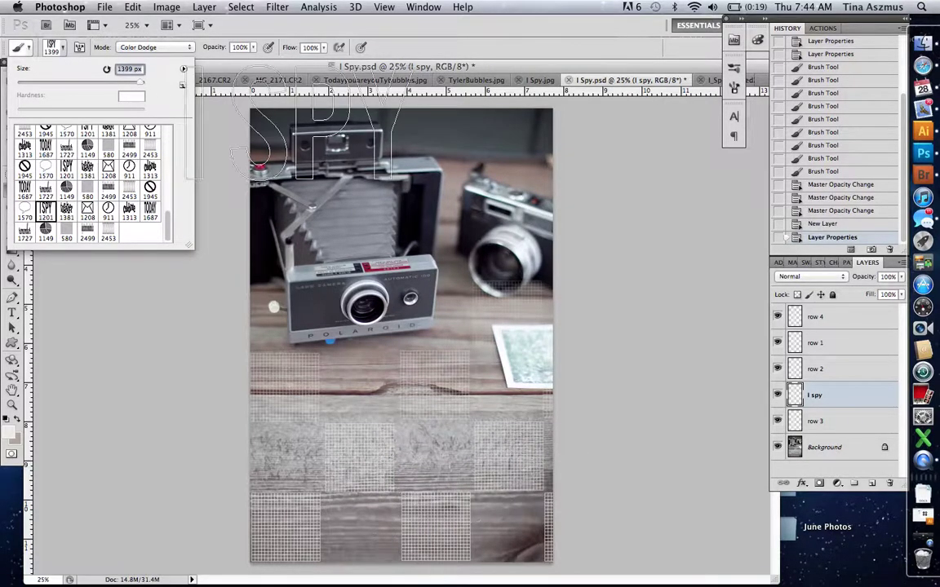
pyautogui.click(140, 82)
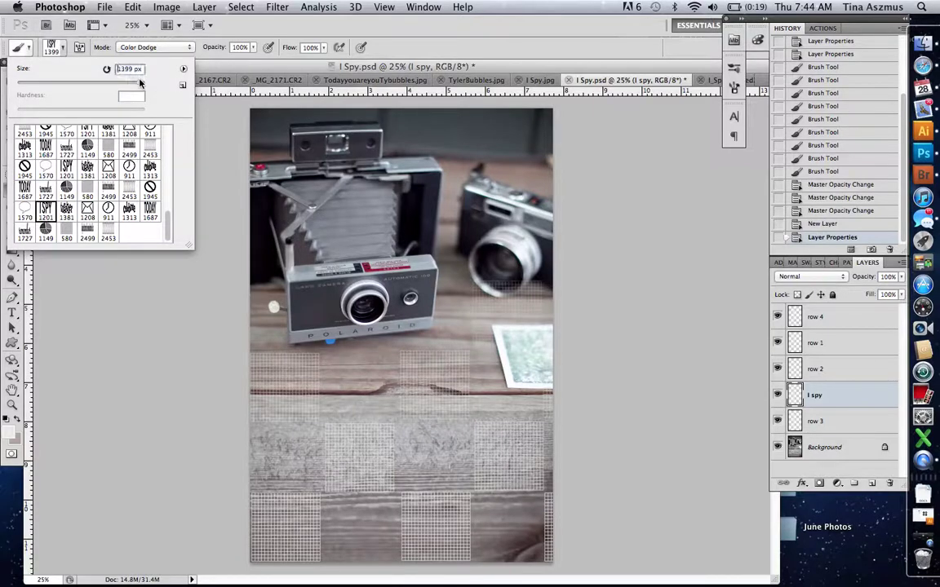
pyautogui.moveTo(141, 82); pyautogui.dragTo(142, 88)
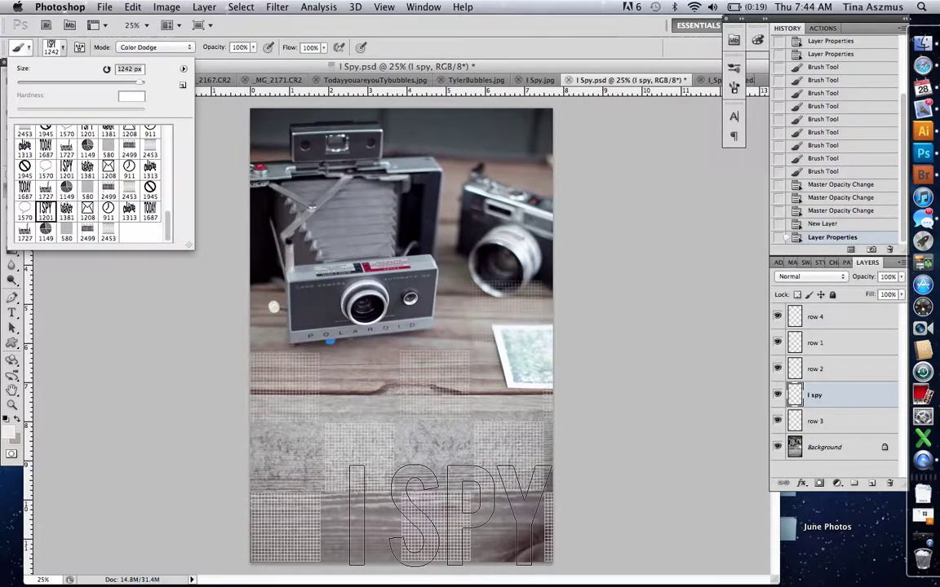
pyautogui.click(451, 514)
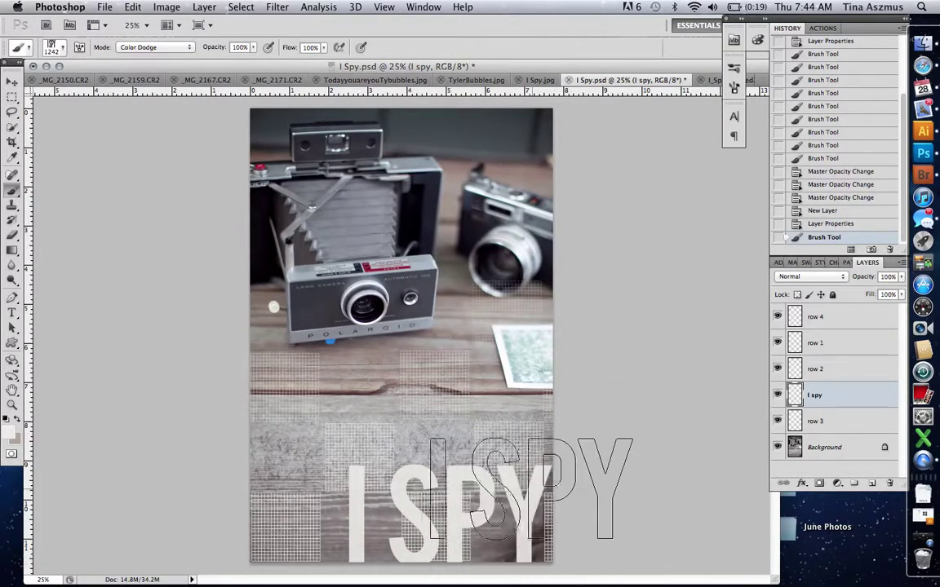
pyautogui.click(12, 81)
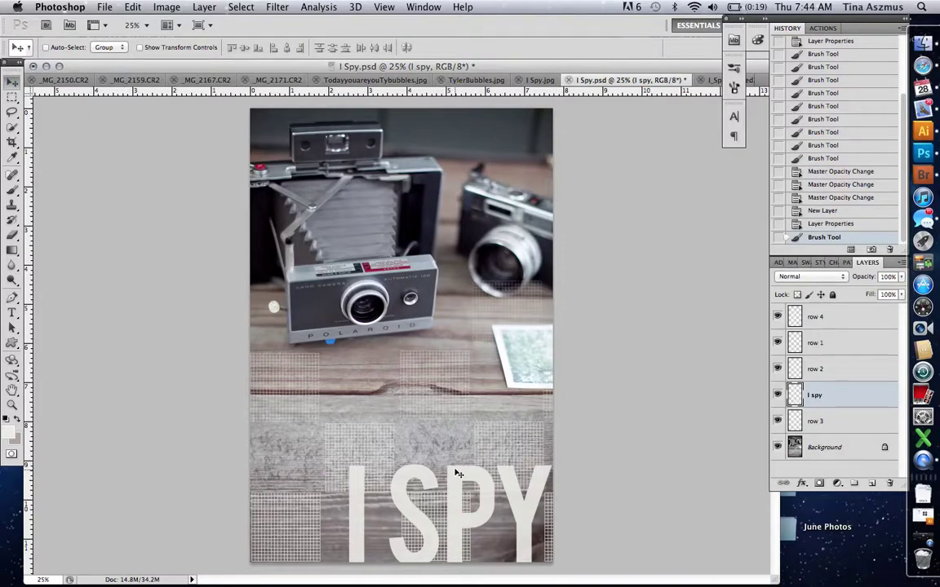
pyautogui.moveTo(452, 458); pyautogui.dragTo(415, 405)
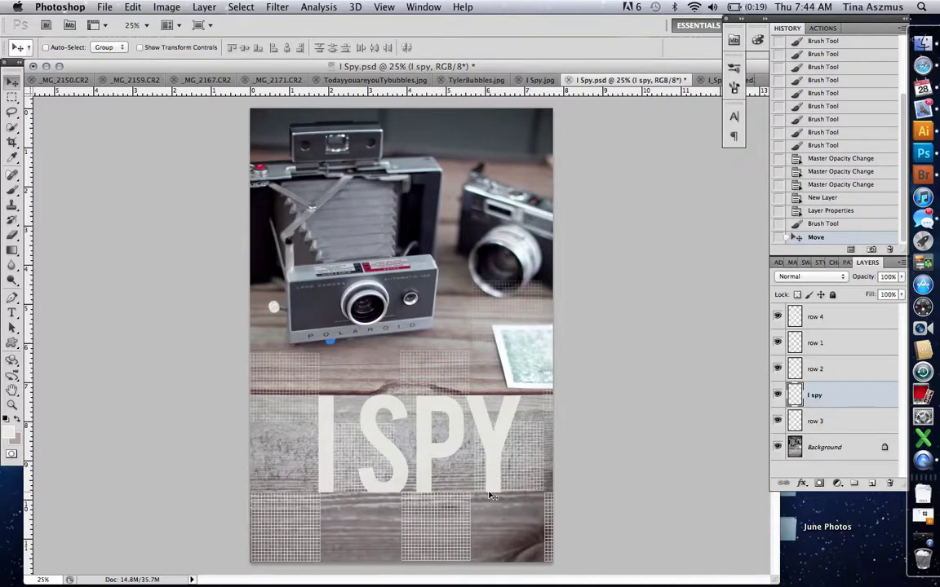
pyautogui.moveTo(481, 414); pyautogui.dragTo(506, 484)
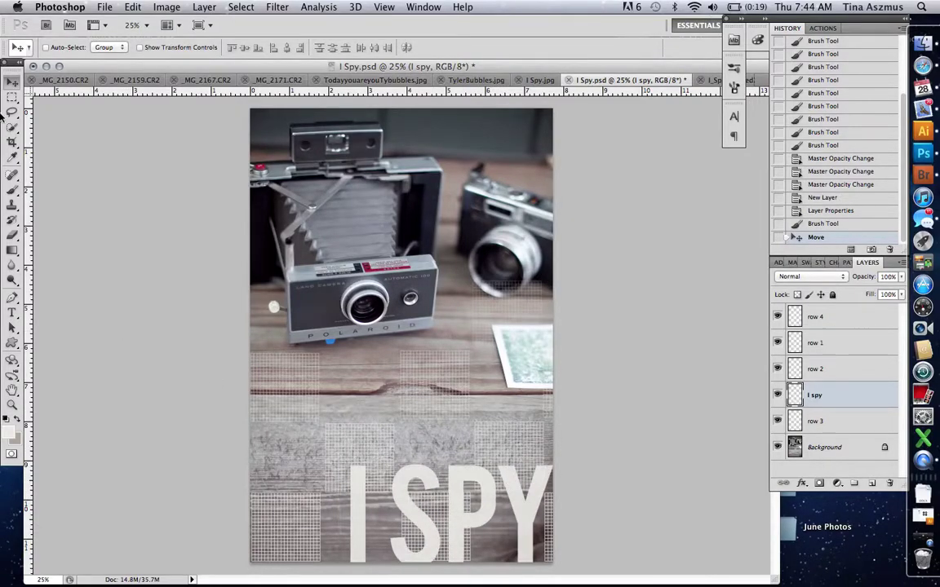
pyautogui.click(135, 9)
pyautogui.moveTo(245, 296)
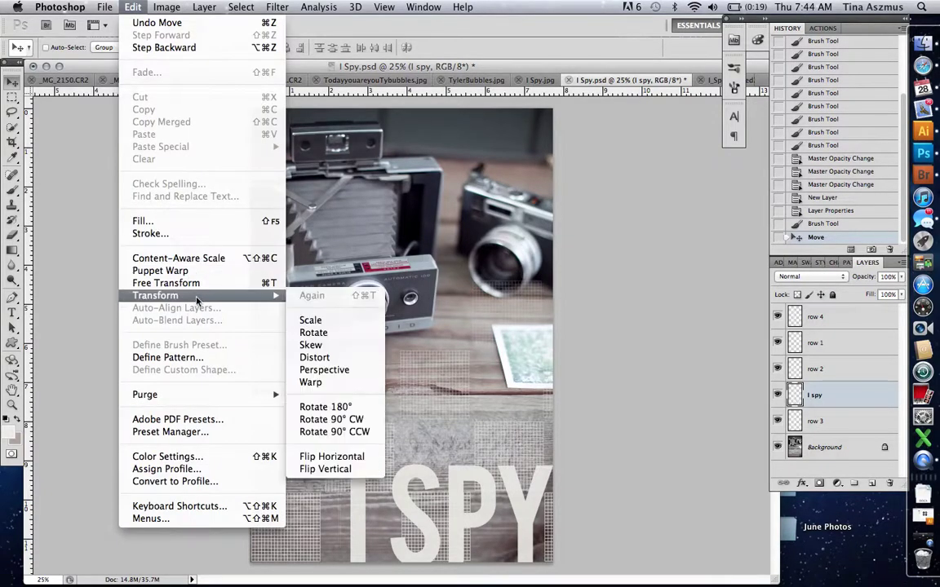
pyautogui.click(350, 333)
pyautogui.moveTo(570, 457); pyautogui.dragTo(601, 442)
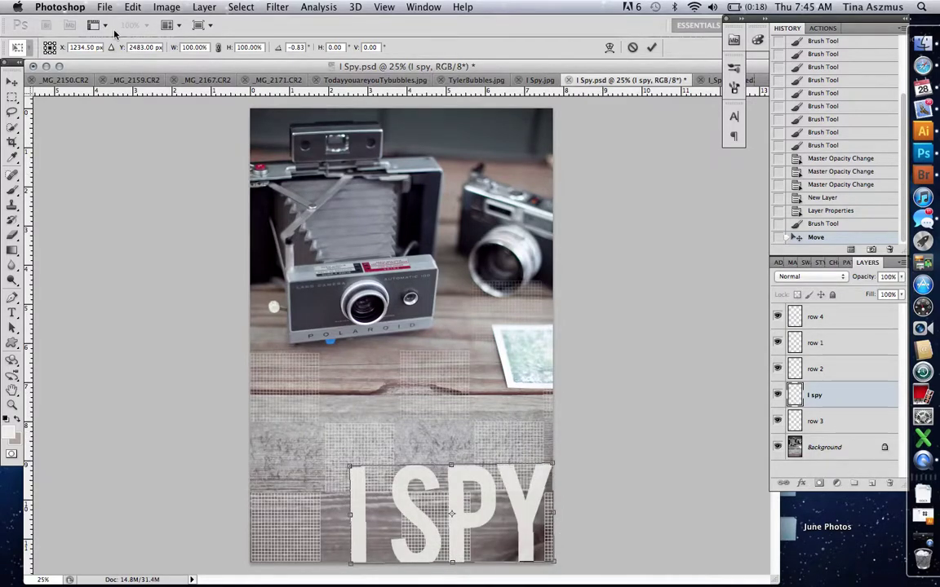
pyautogui.click(12, 82)
pyautogui.click(408, 213)
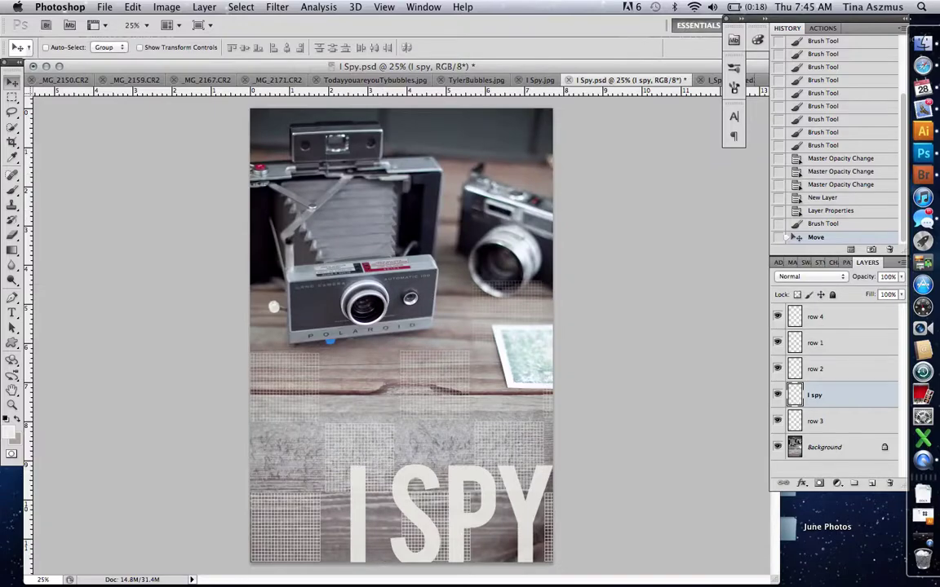
pyautogui.click(128, 8)
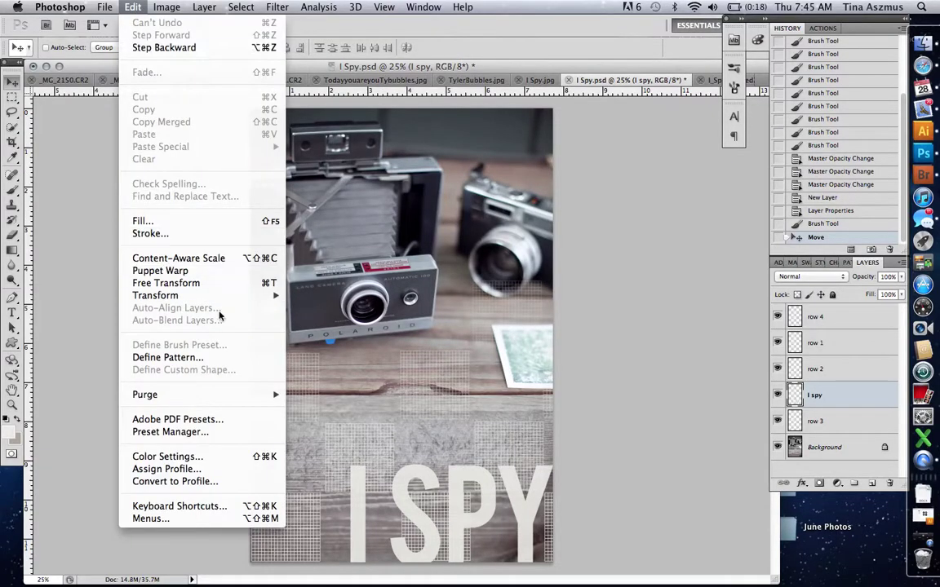
pyautogui.moveTo(220, 298)
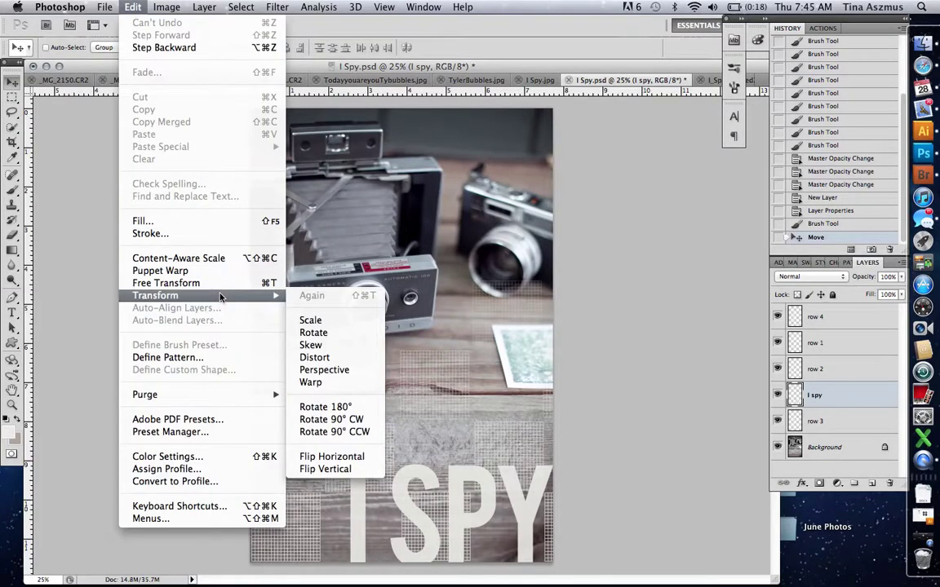
pyautogui.click(314, 332)
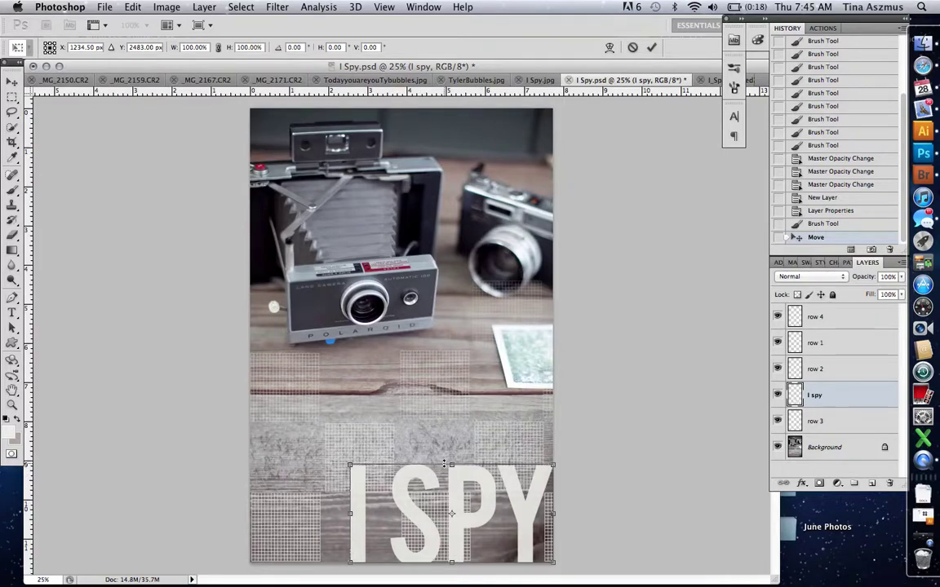
pyautogui.rightClick(401, 407)
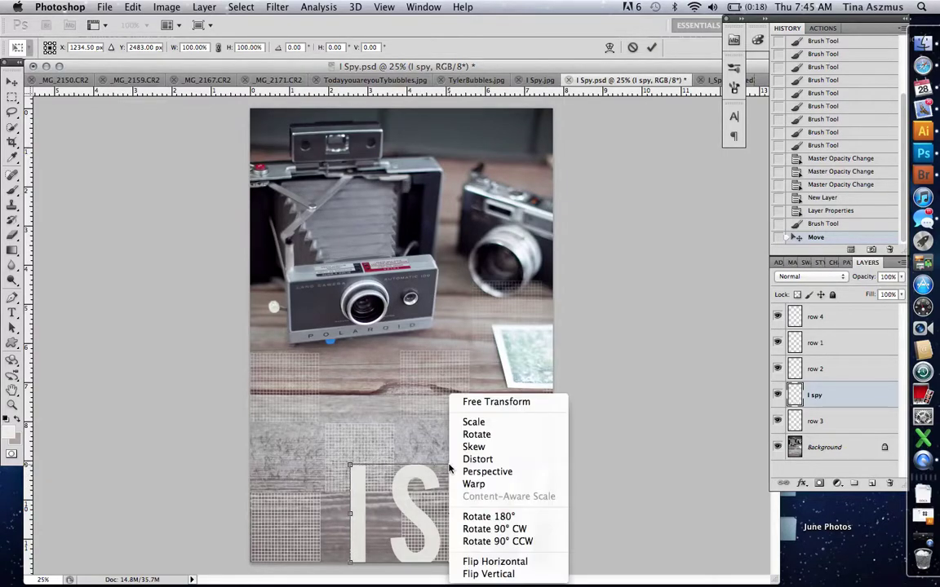
pyautogui.press('Escape')
pyautogui.moveTo(451, 462); pyautogui.dragTo(451, 419)
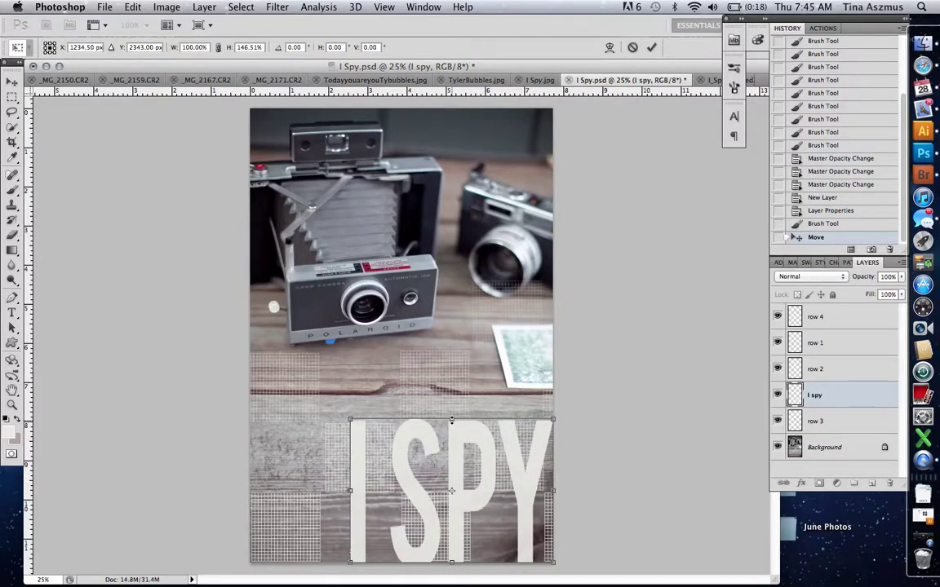
pyautogui.moveTo(452, 420); pyautogui.dragTo(457, 451)
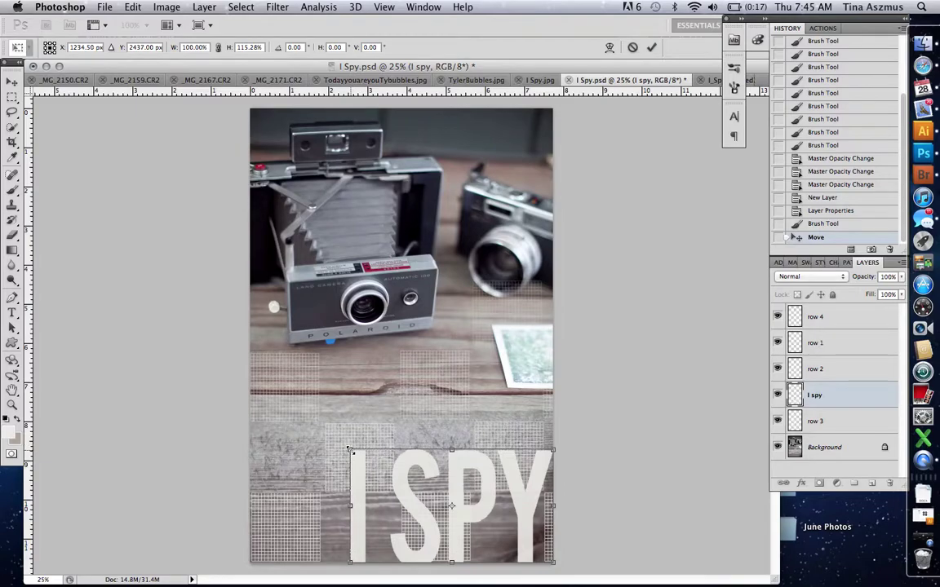
pyautogui.moveTo(349, 449); pyautogui.dragTo(269, 364)
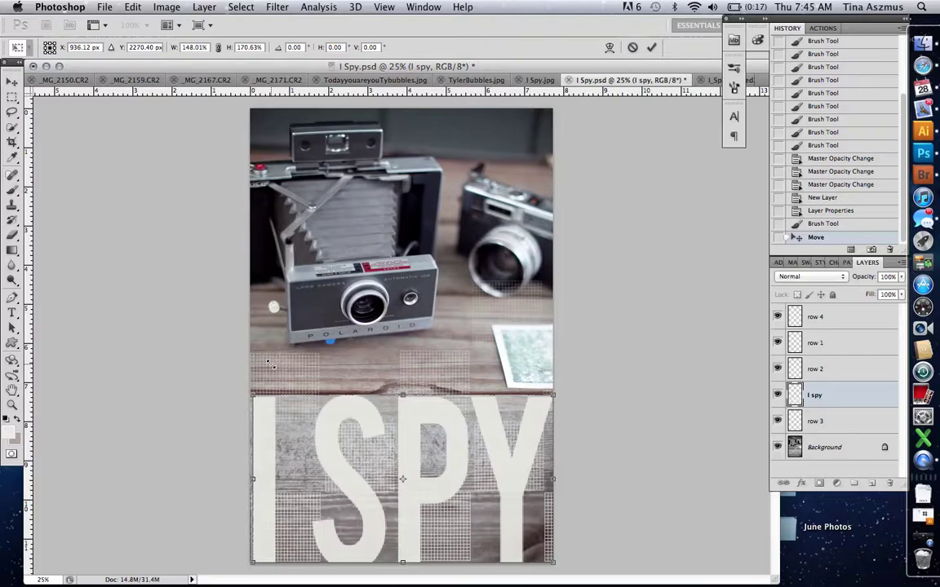
pyautogui.moveTo(270, 364); pyautogui.dragTo(369, 414)
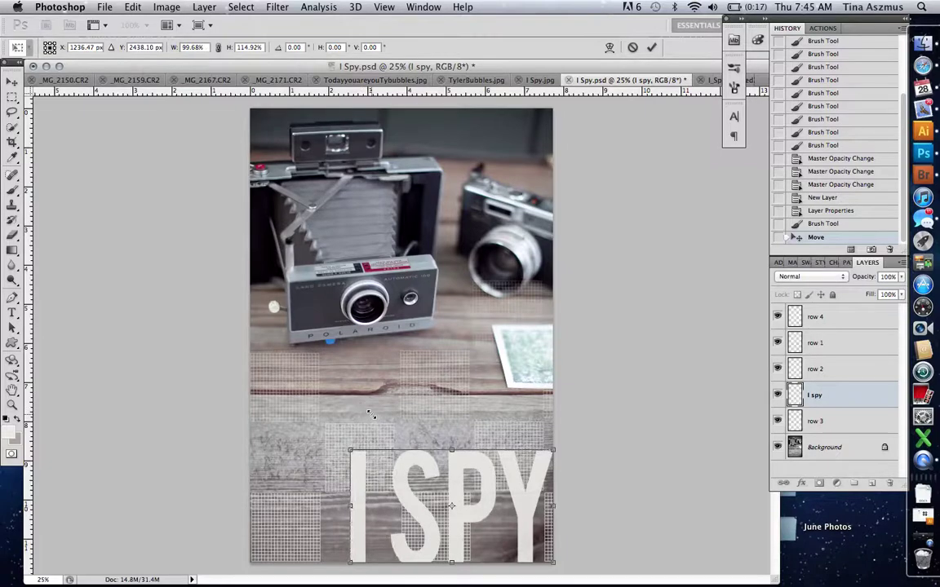
pyautogui.click(11, 82)
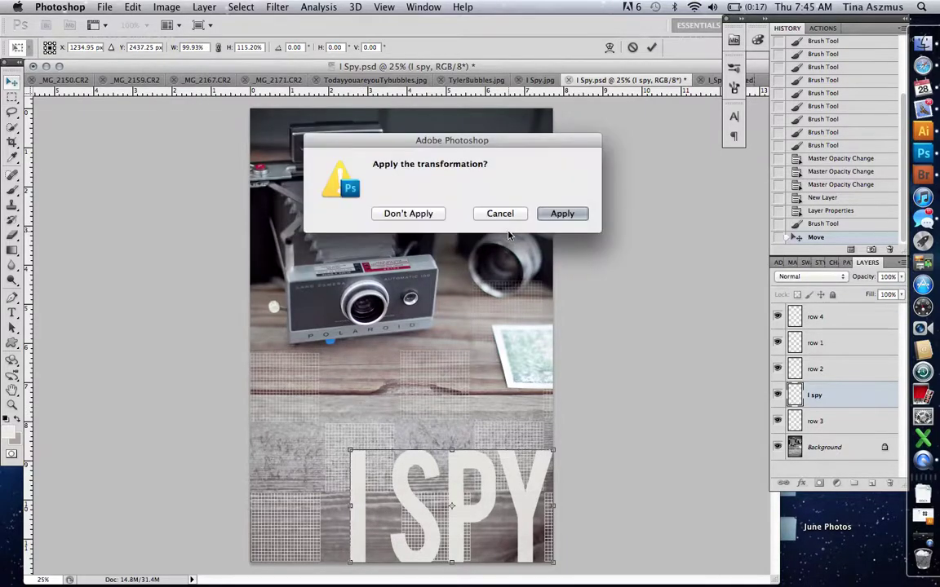
pyautogui.click(408, 215)
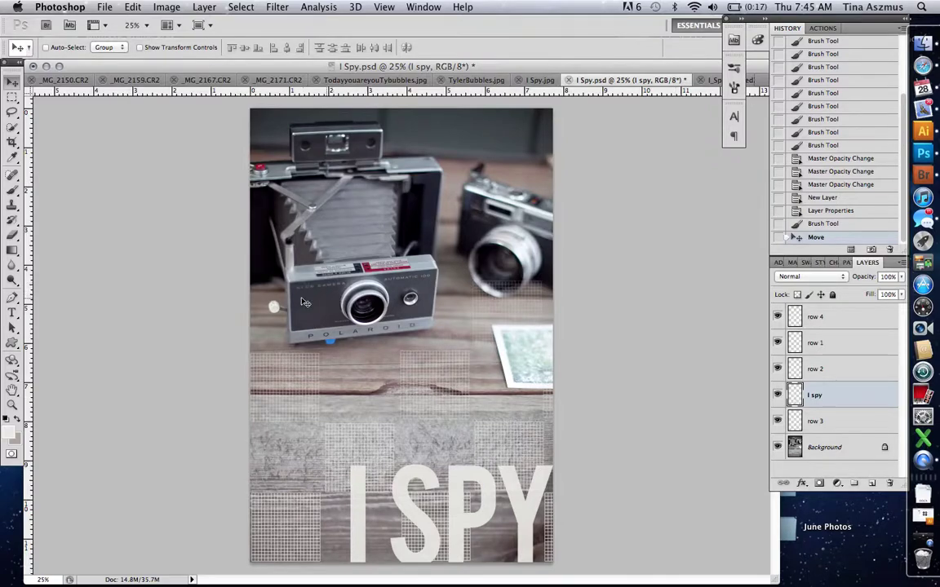
pyautogui.click(15, 314)
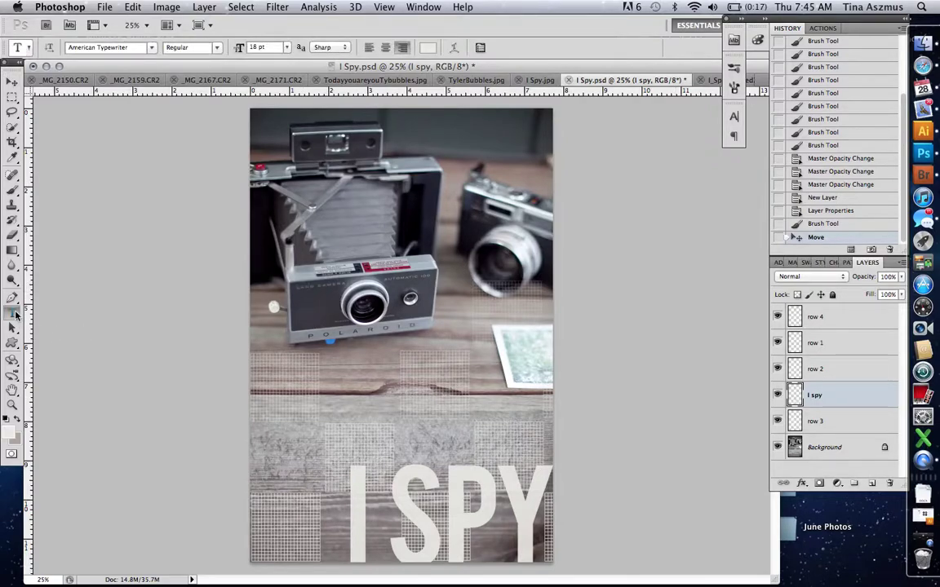
pyautogui.click(472, 379)
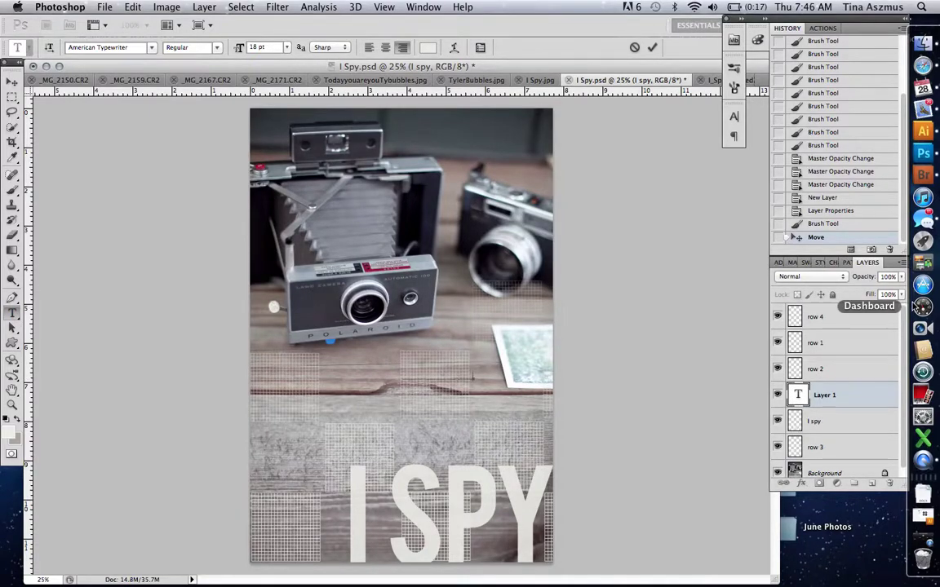
pyautogui.write('ffkdafkda afdlk')
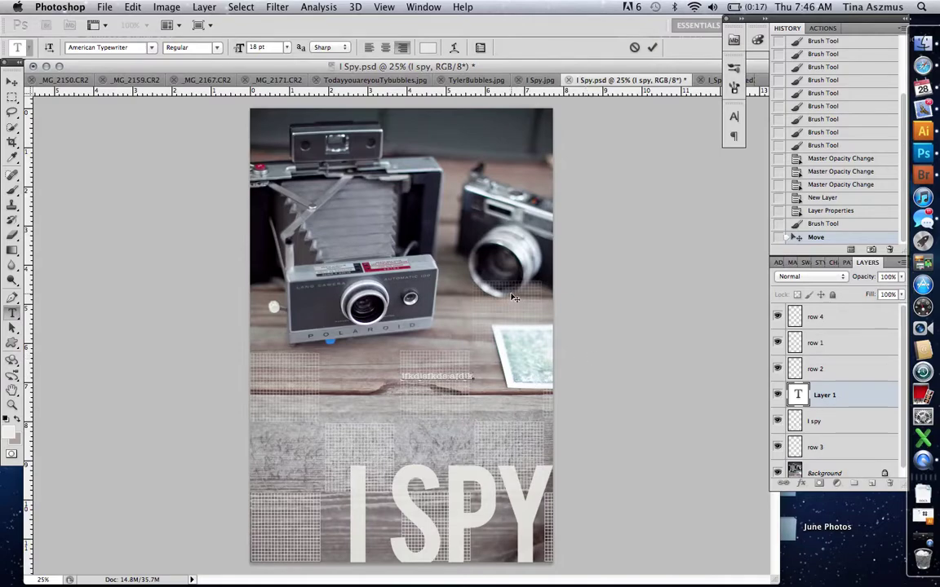
pyautogui.press('super+a')
pyautogui.press('BackSpace')
pyautogui.click(798, 398)
pyautogui.moveTo(797, 397); pyautogui.dragTo(889, 483)
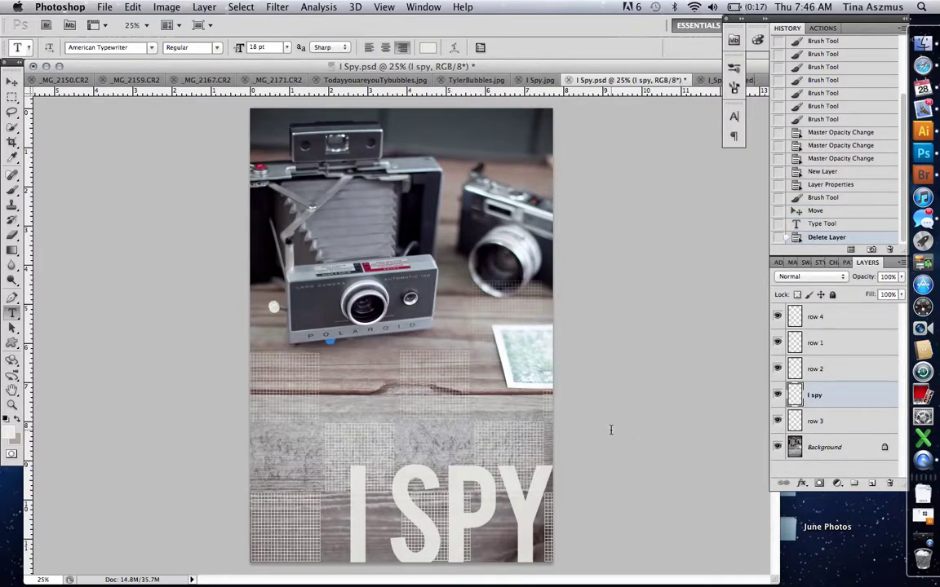
pyautogui.press('v')
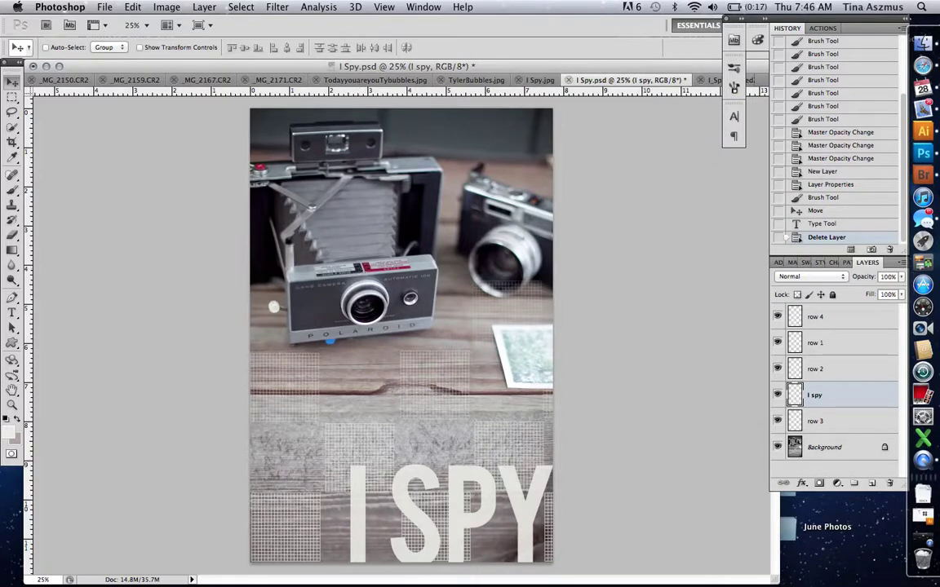
# Step: Use Layer > Flatten Image to merge the grid rows and I SPY title into Background
pyautogui.click(204, 7)
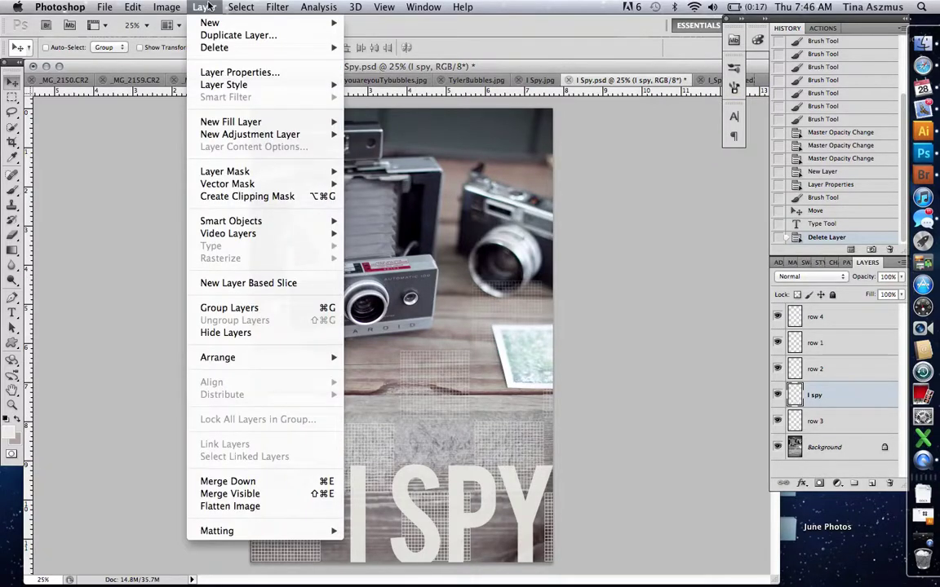
pyautogui.click(230, 506)
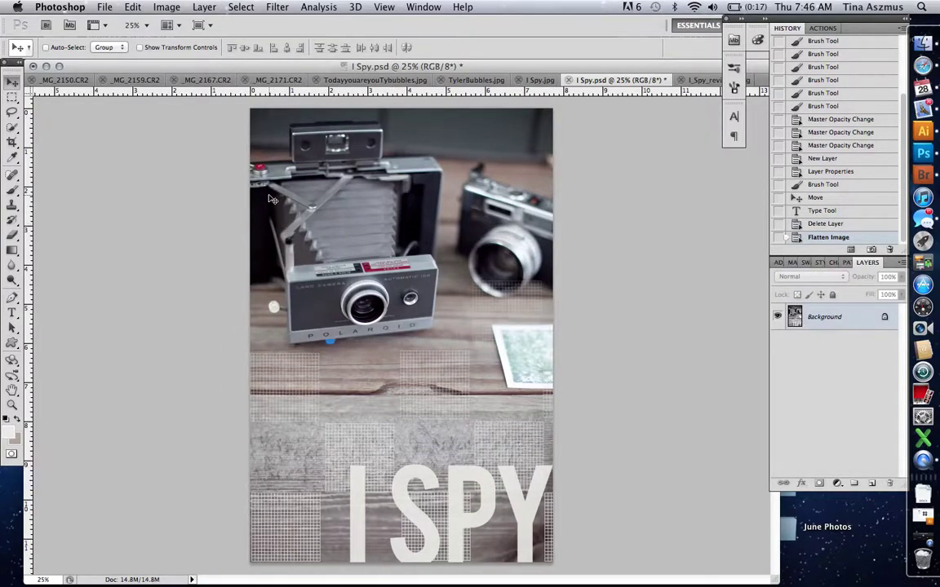
# Step: Switch to I_Spy_revised2.jpg and scroll down through the scrapbook layout
pyautogui.click(710, 82)
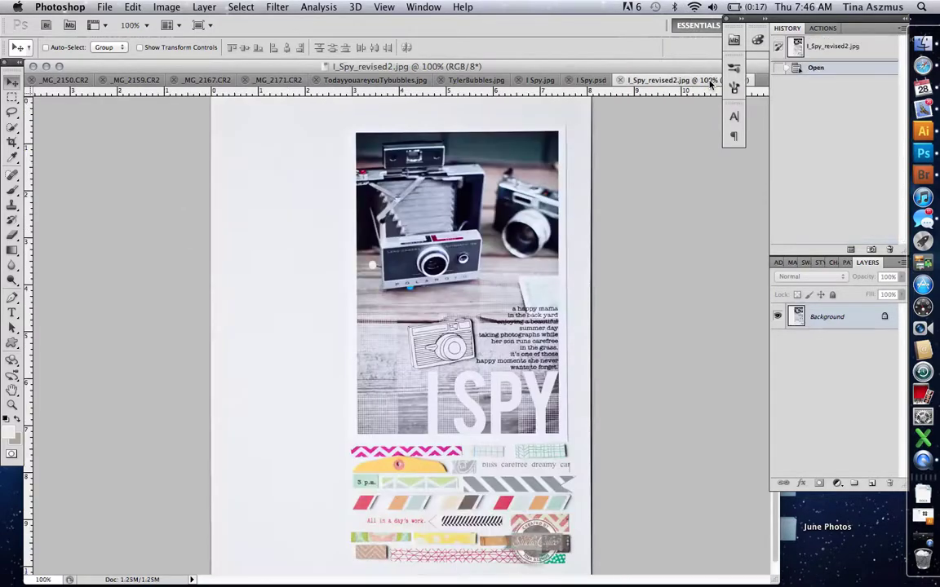
pyautogui.scroll(-1, 542, 298)
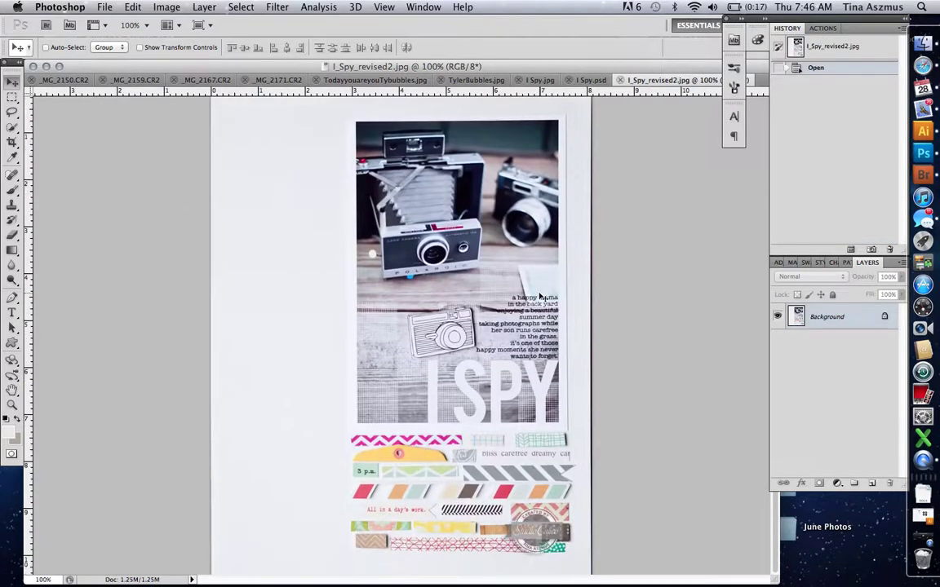